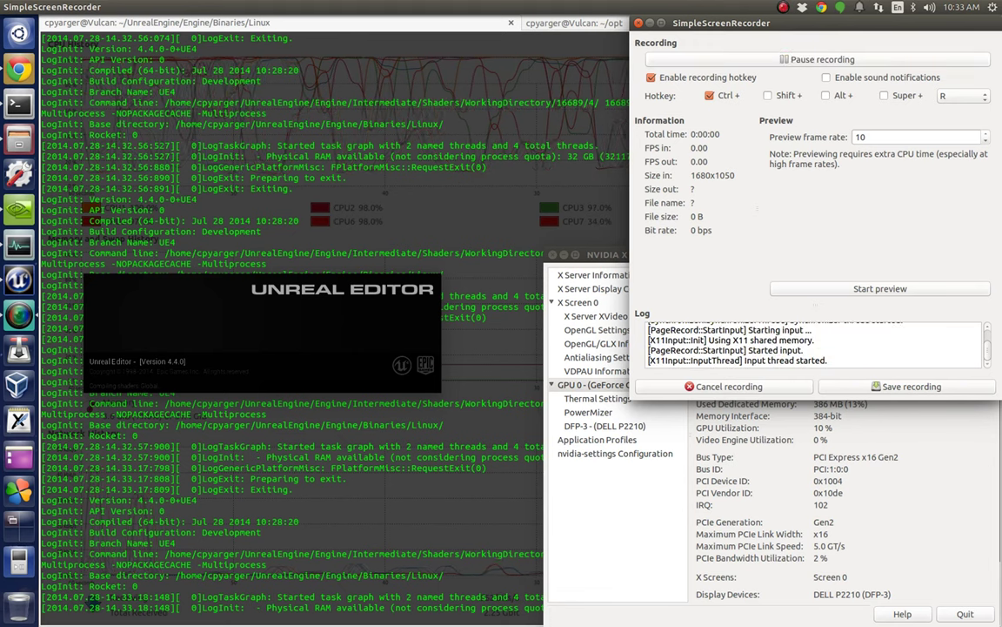
Cycle between the Terminal, System Monitor and NVIDIA X Server Settings windows, ending on the terminal
{"action": "key", "text": "alt+Tab"}
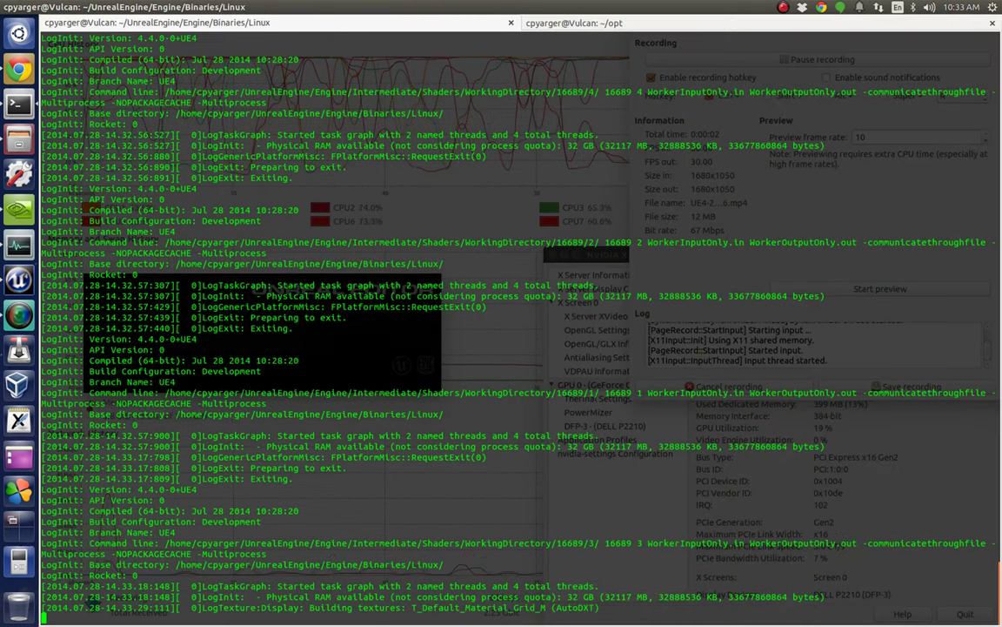
{"action": "left_click", "coordinate": [19, 280]}
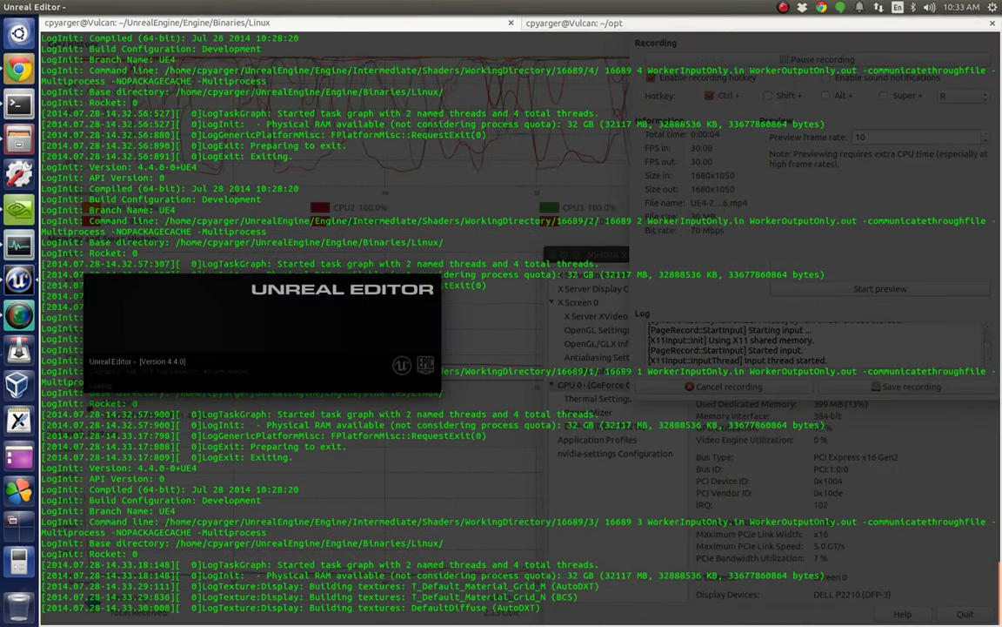
{"action": "left_click", "coordinate": [19, 245]}
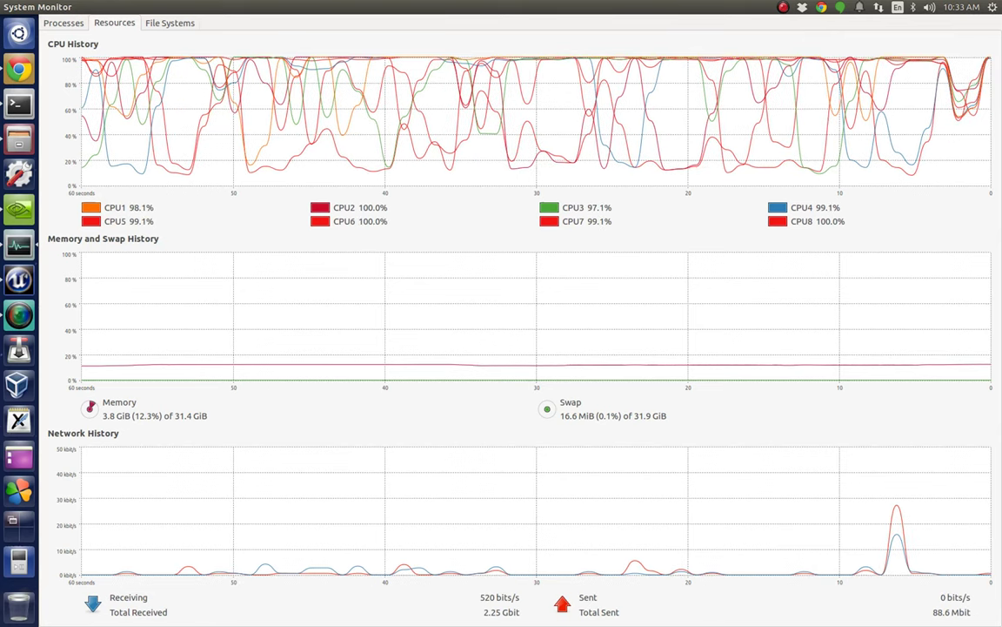
{"action": "key", "text": "alt+Tab"}
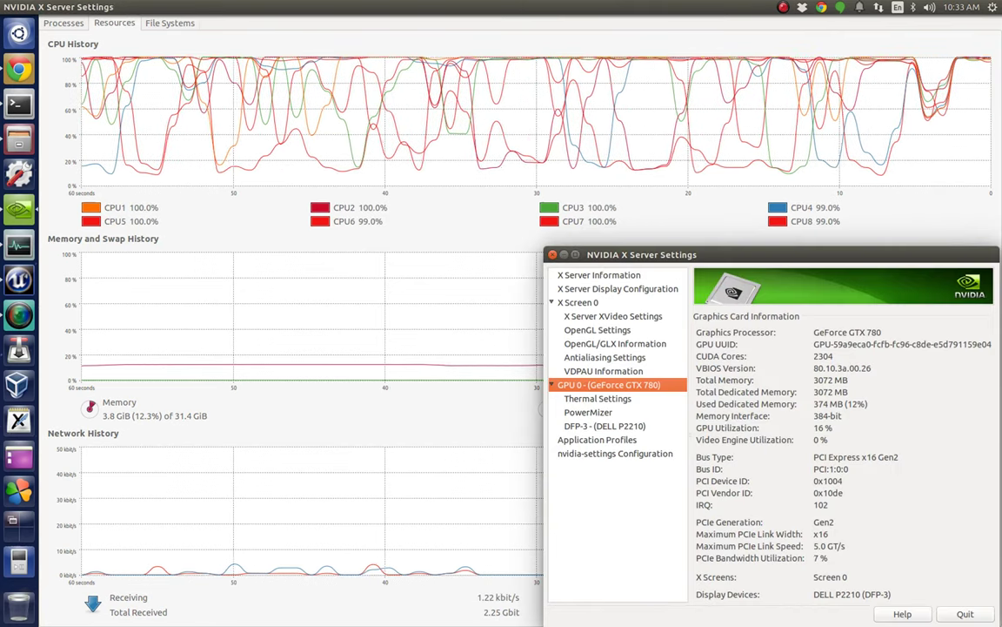
{"action": "key", "text": "alt+Tab"}
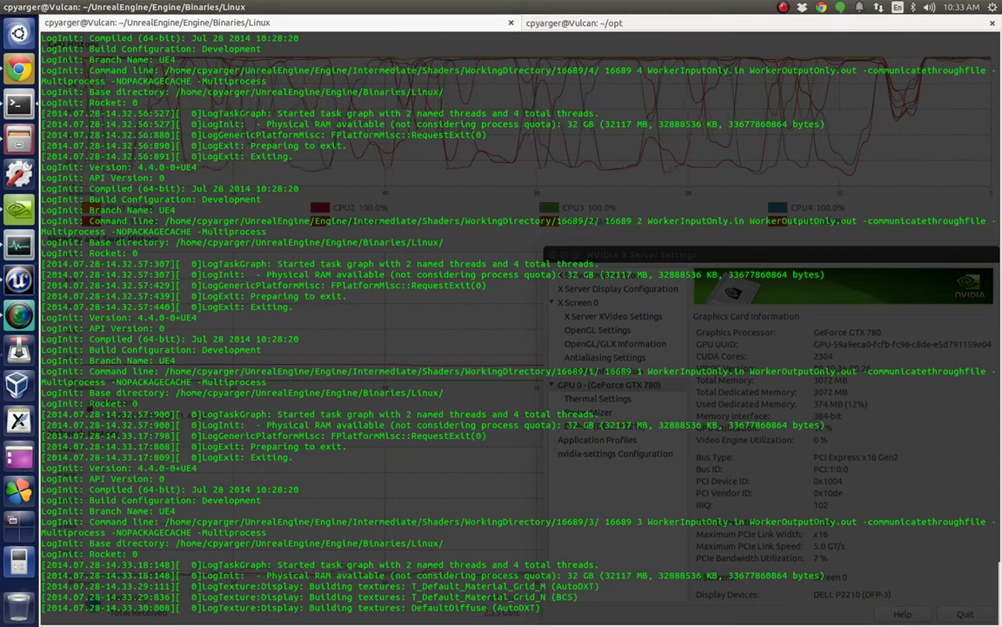
{"action": "key", "text": "alt+Tab"}
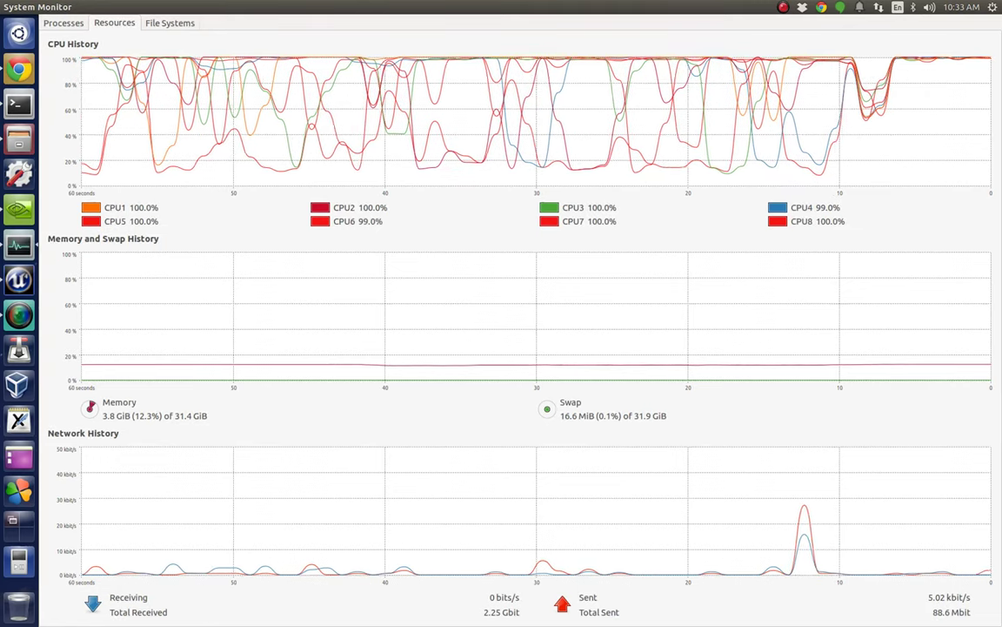
{"action": "key", "text": "alt+Tab"}
{"action": "key", "text": "alt+Tab"}
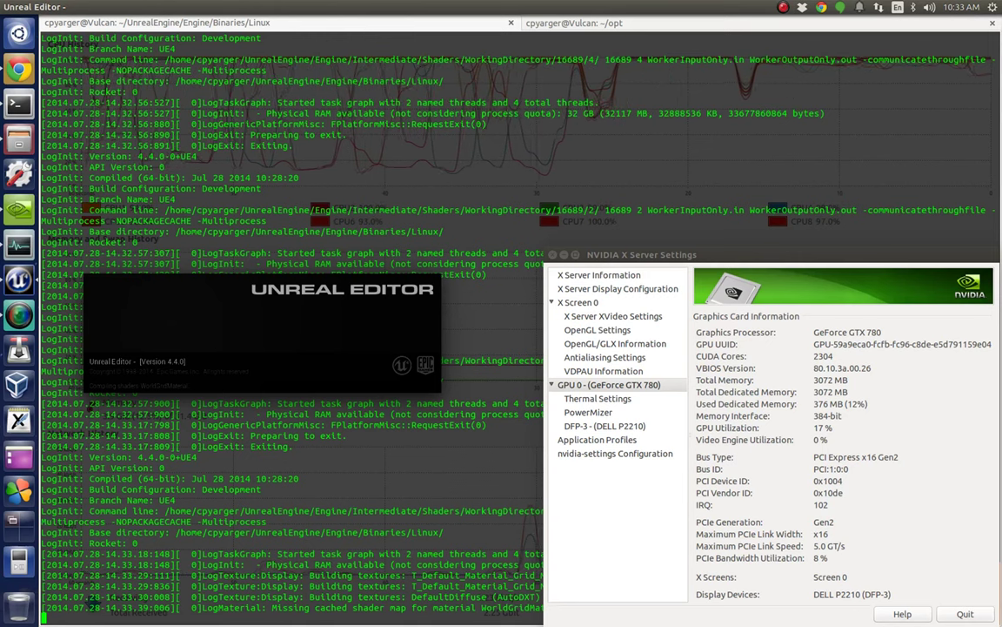
Open the Default profile preferences and make the terminal background fully transparent
{"action": "key", "text": "alt+e"}
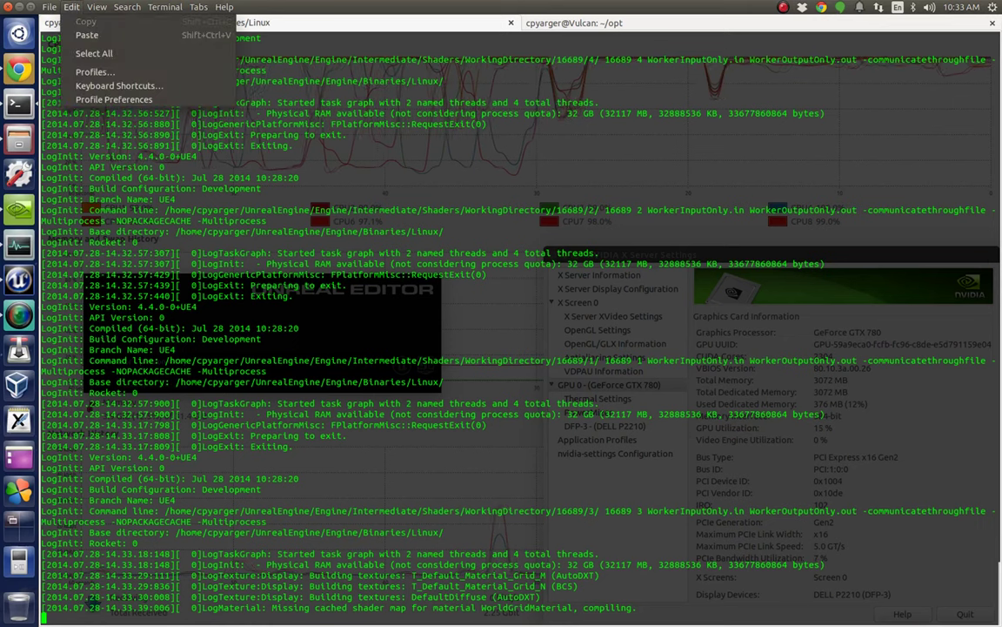
{"action": "key", "text": "Return"}
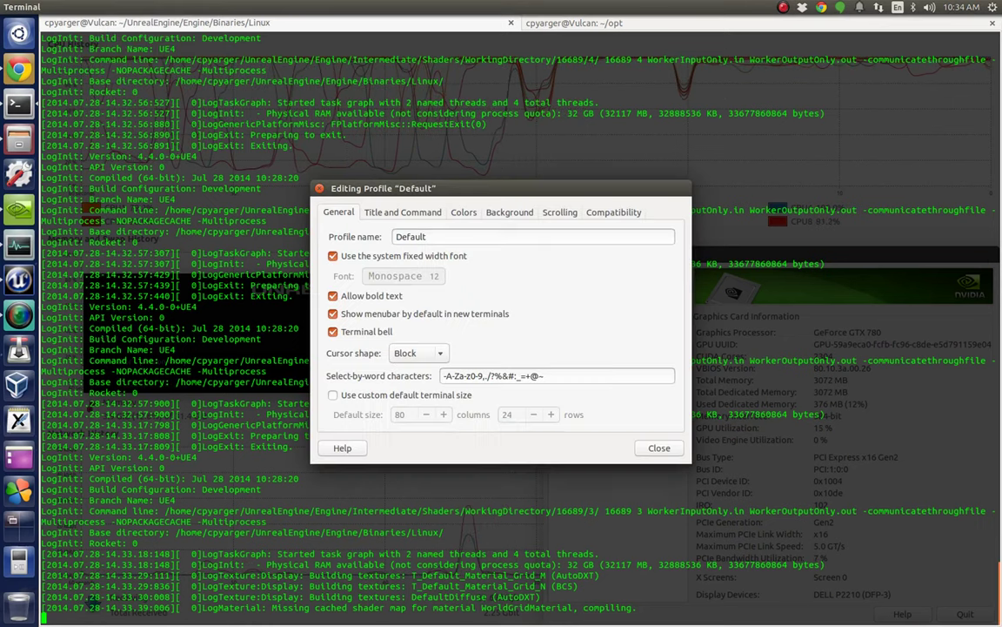
{"action": "left_click", "coordinate": [509, 211]}
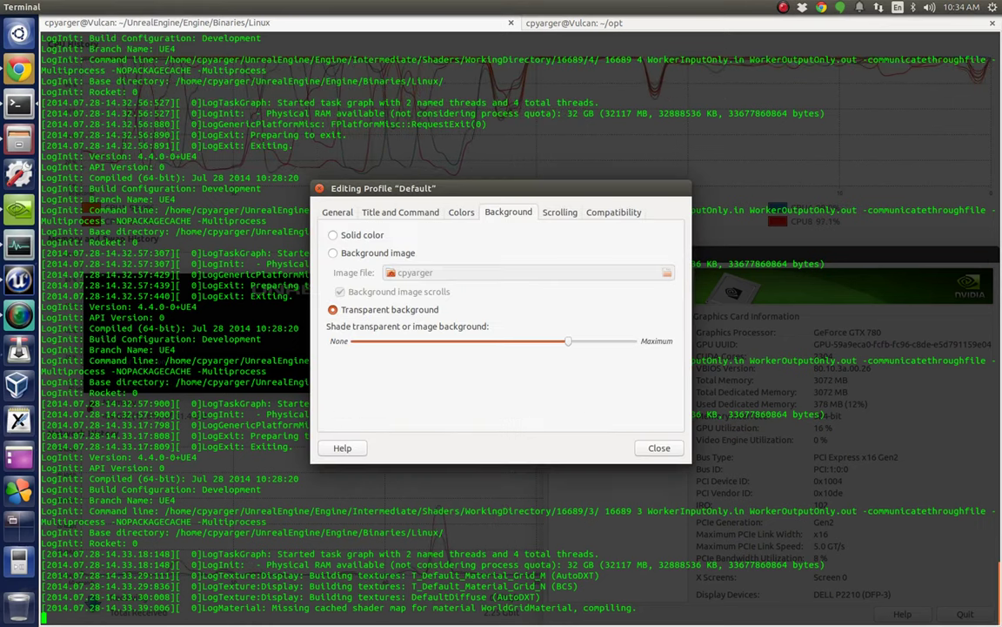
{"action": "left_click_drag", "start_coordinate": [568, 341], "coordinate": [355, 340]}
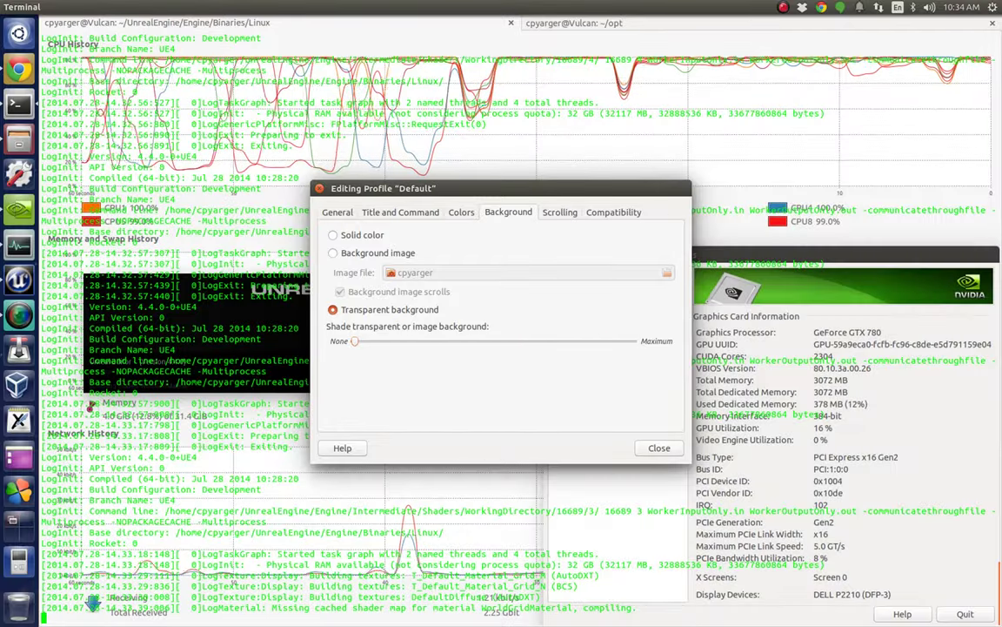
{"action": "left_click", "coordinate": [401, 211]}
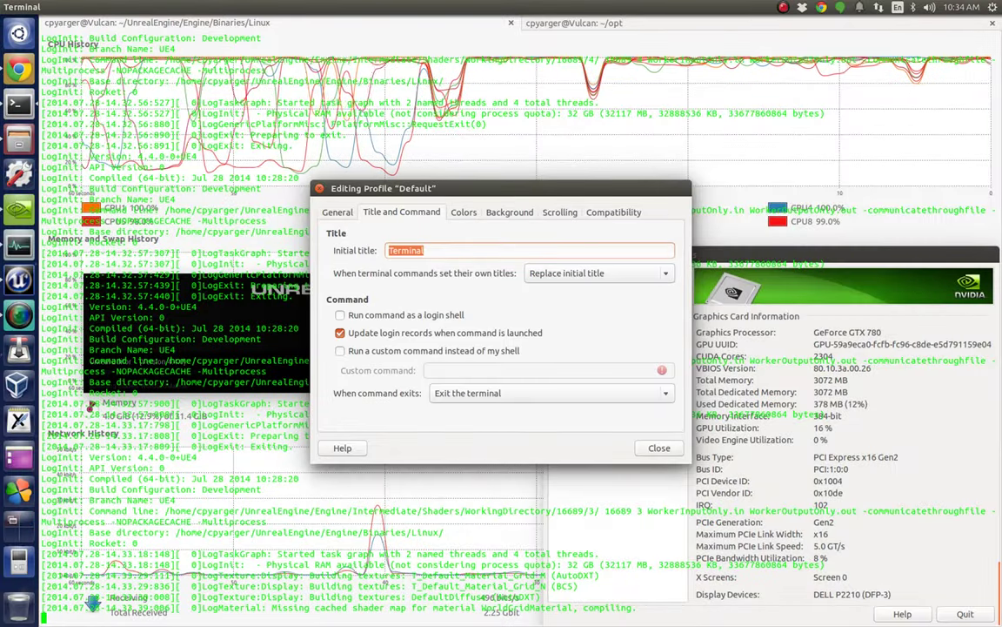
{"action": "left_click", "coordinate": [337, 212]}
{"action": "left_click", "coordinate": [463, 212]}
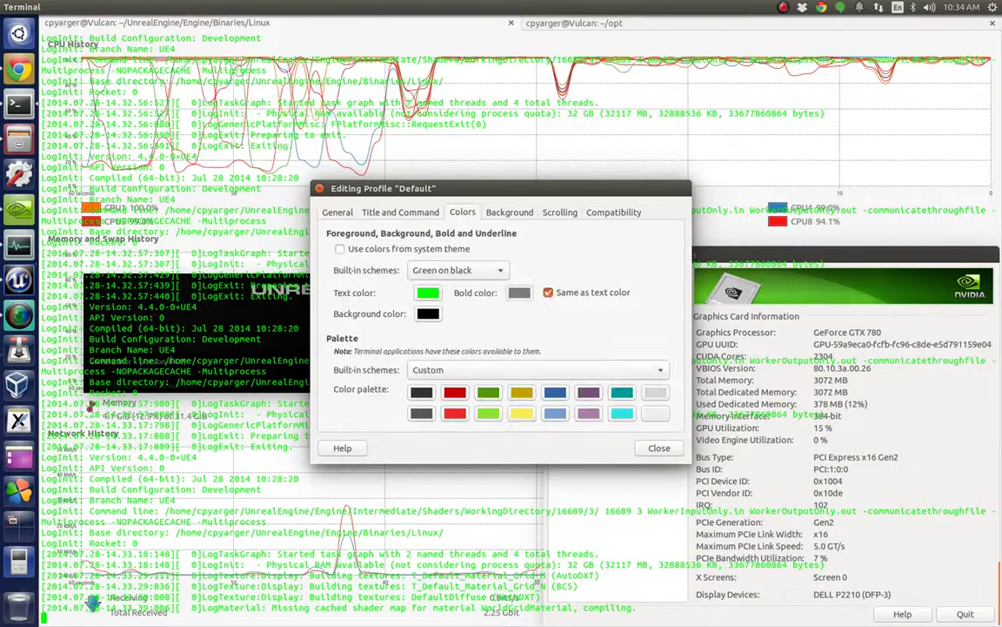
Try the built-in colour schemes, then settle on a custom scheme with red text
{"action": "left_click", "coordinate": [453, 269]}
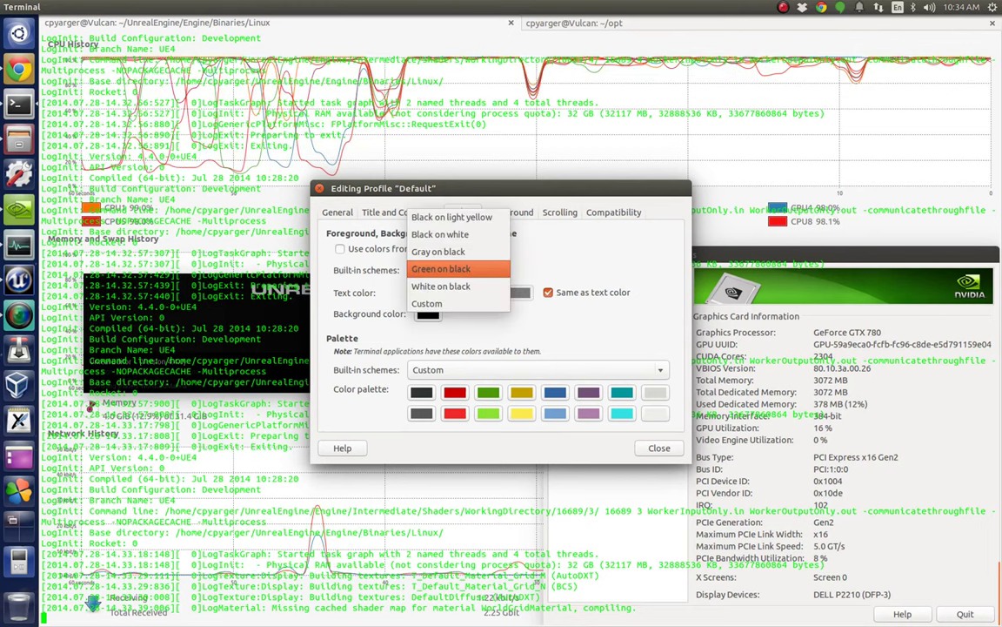
{"action": "left_click", "coordinate": [440, 212]}
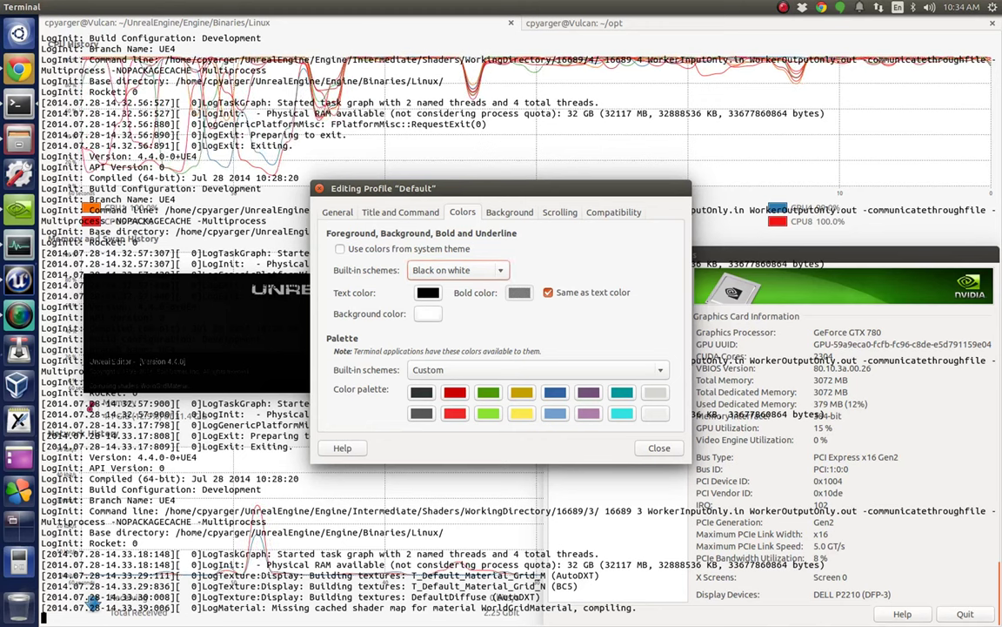
{"action": "left_click", "coordinate": [459, 269]}
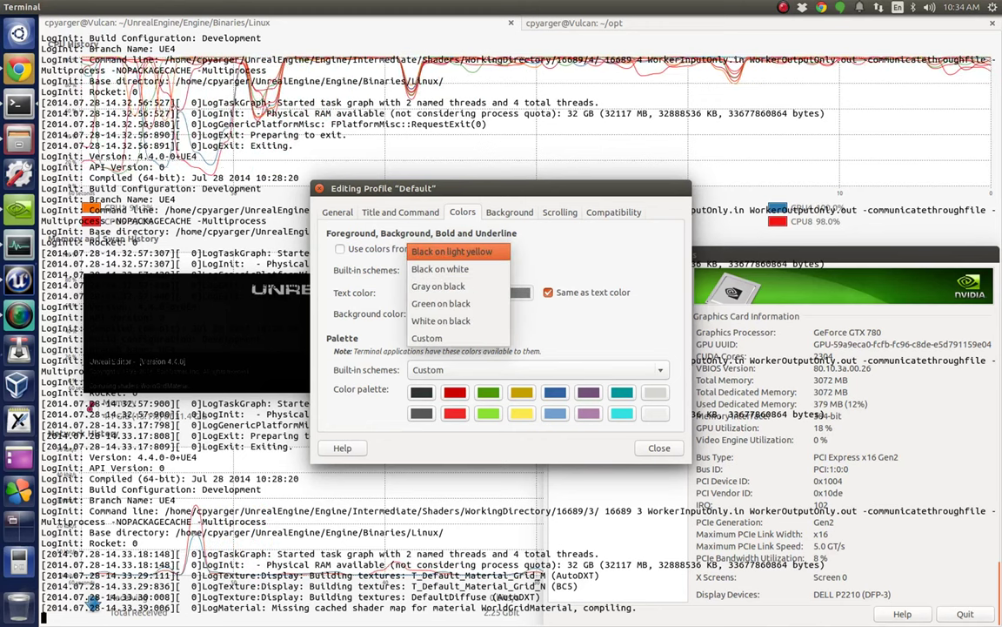
{"action": "left_click", "coordinate": [452, 252]}
{"action": "left_click", "coordinate": [459, 270]}
{"action": "left_click", "coordinate": [439, 303]}
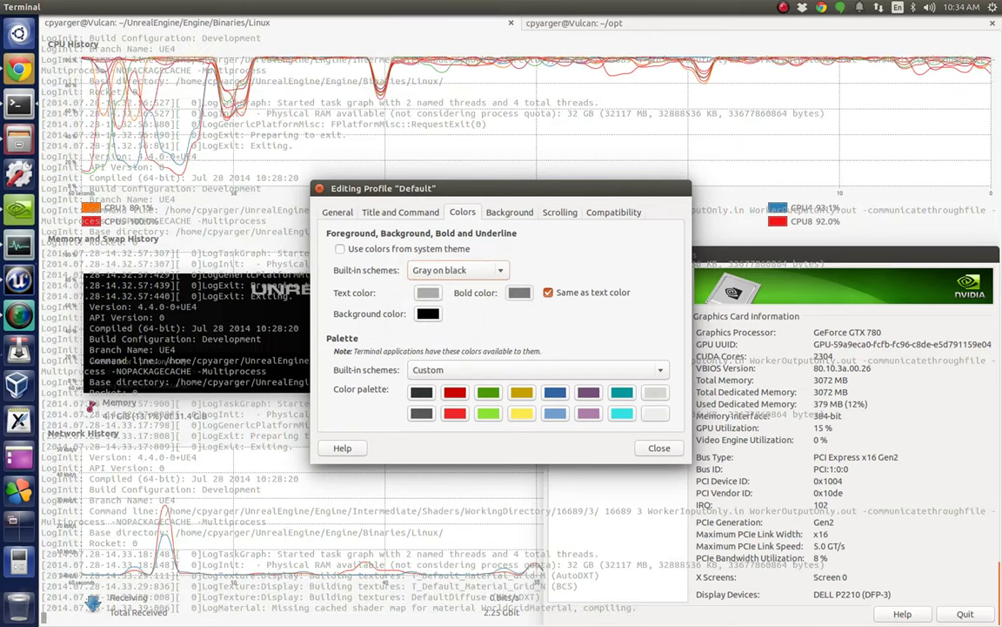
{"action": "left_click", "coordinate": [459, 269]}
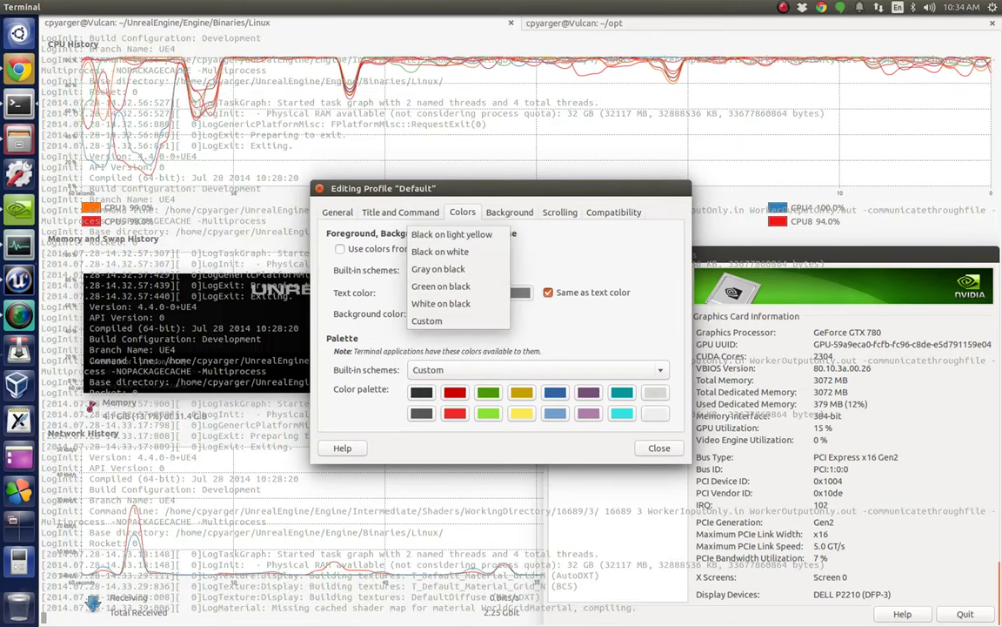
{"action": "left_click", "coordinate": [440, 320]}
{"action": "left_click", "coordinate": [427, 293]}
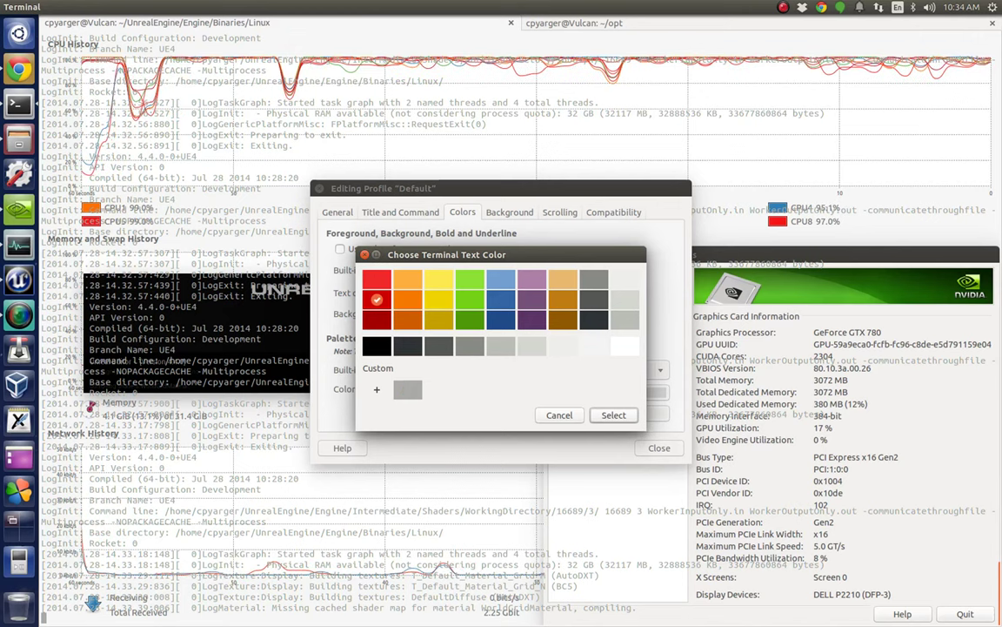
{"action": "key", "text": "Return"}
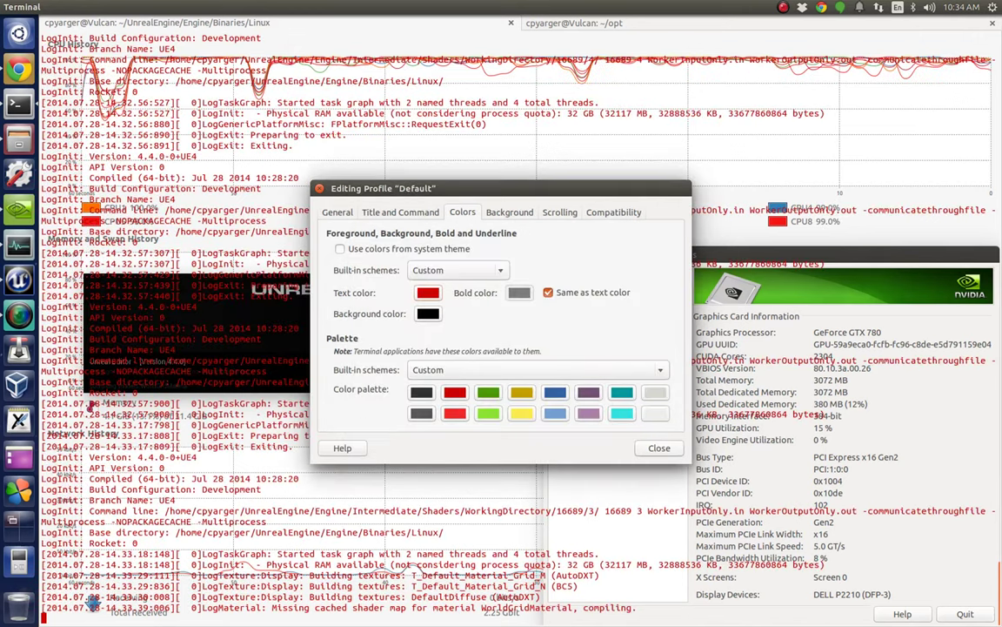
Close the profile dialog and unmaximize the terminal to reveal the NVIDIA and System Monitor windows
{"action": "key", "text": "Escape"}
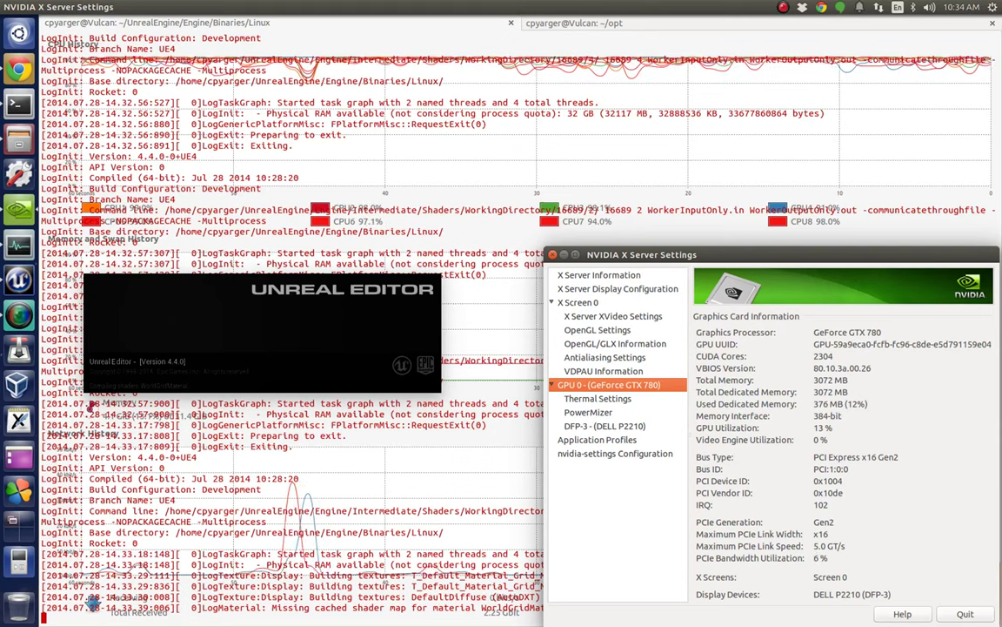
{"action": "key", "text": "alt+F4"}
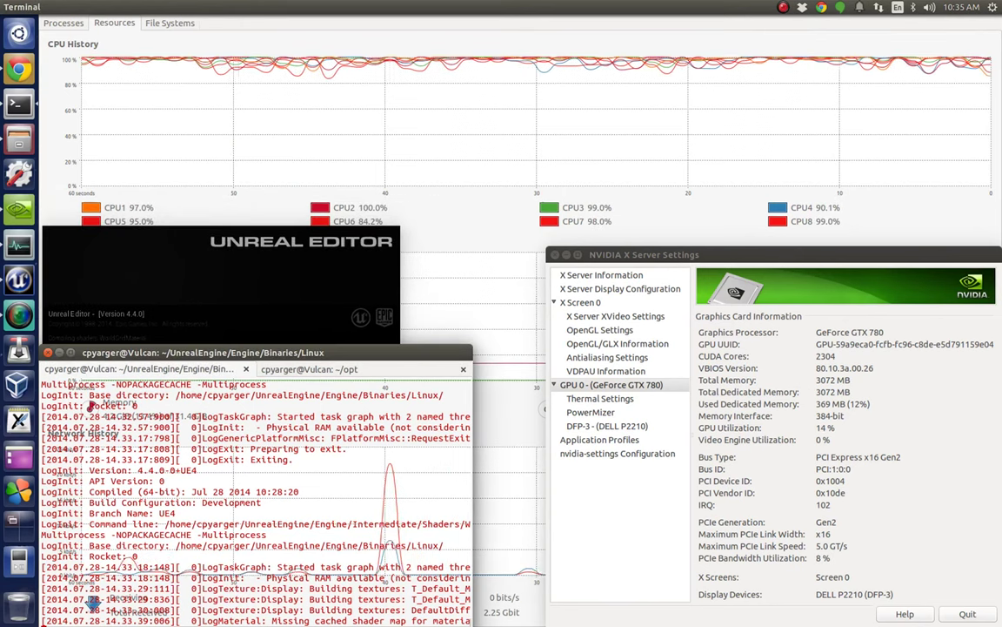
Widen the terminal, then select the 17% GPU utilization and 374 MB dedicated memory values
{"action": "left_click_drag", "start_coordinate": [473, 488], "coordinate": [531, 487]}
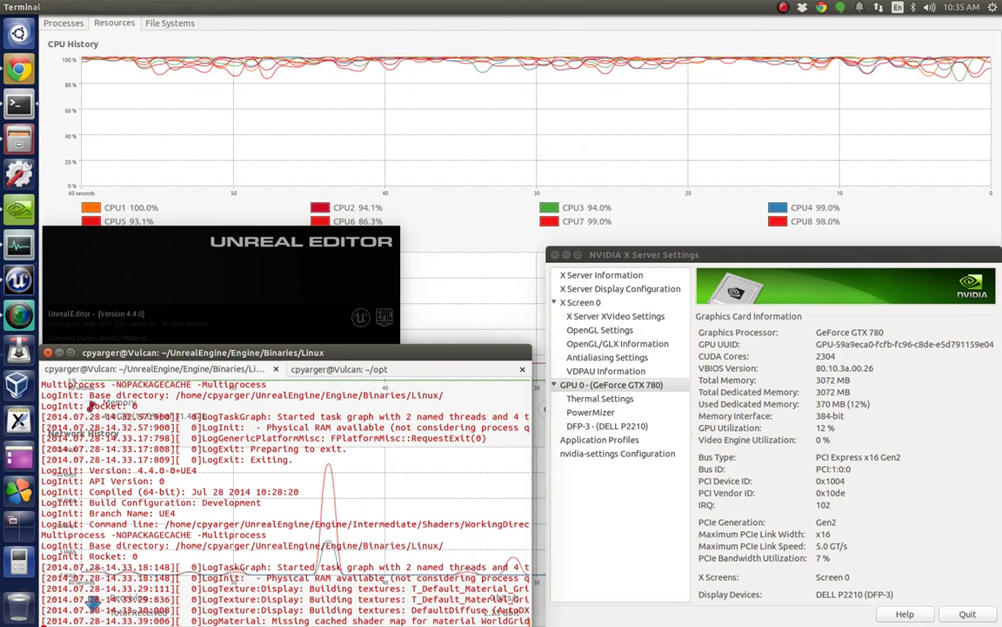
{"action": "key", "text": "alt+Tab"}
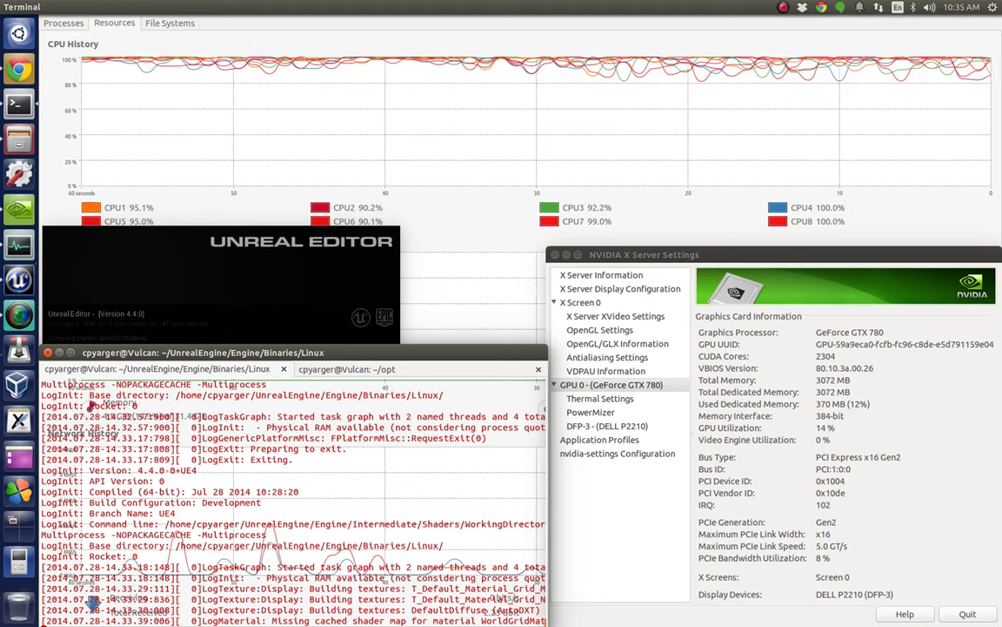
{"action": "left_click", "coordinate": [824, 427]}
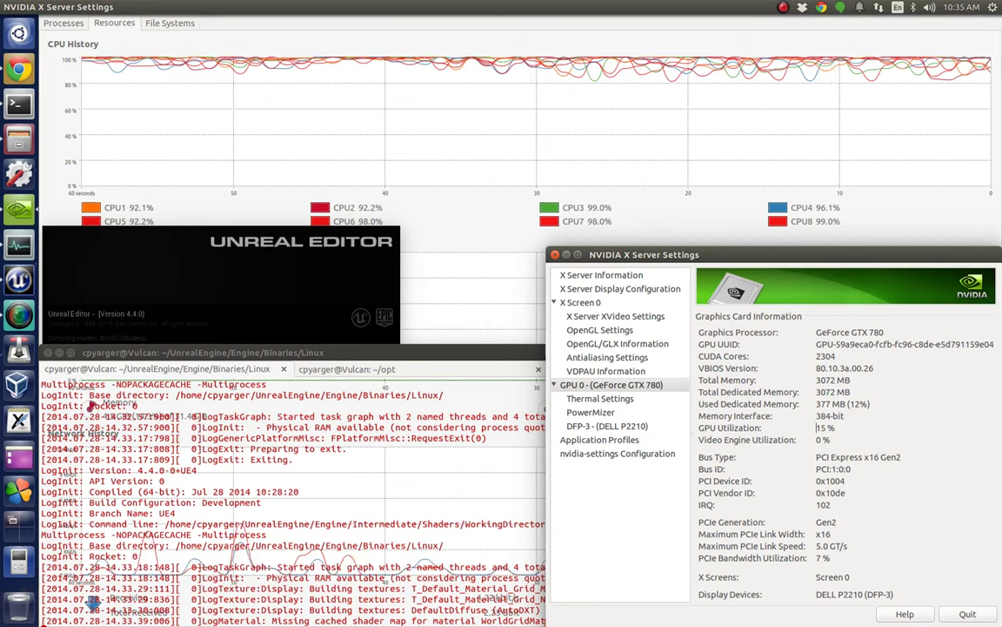
{"action": "triple_click", "coordinate": [818, 427]}
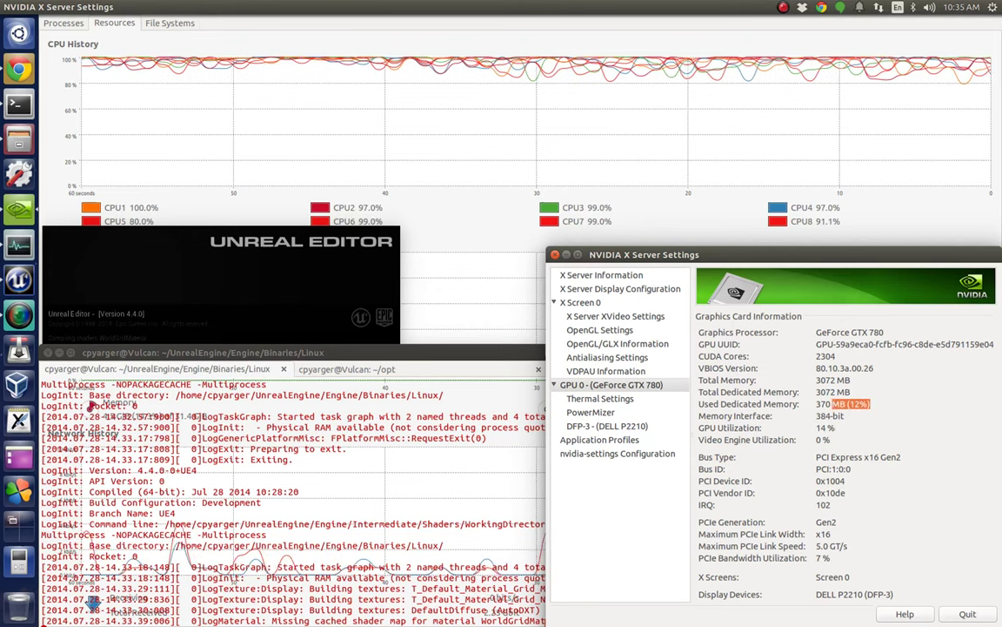
{"action": "triple_click", "coordinate": [835, 404]}
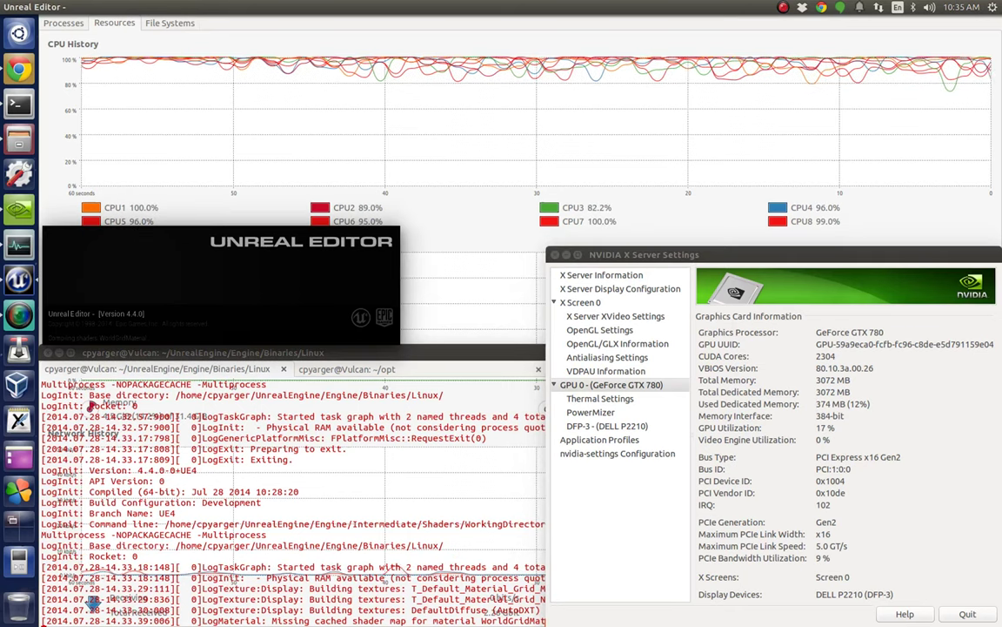
Select the text of the terminal's last log line while the Project Browser loads
{"action": "left_click_drag", "start_coordinate": [545, 621], "coordinate": [273, 620]}
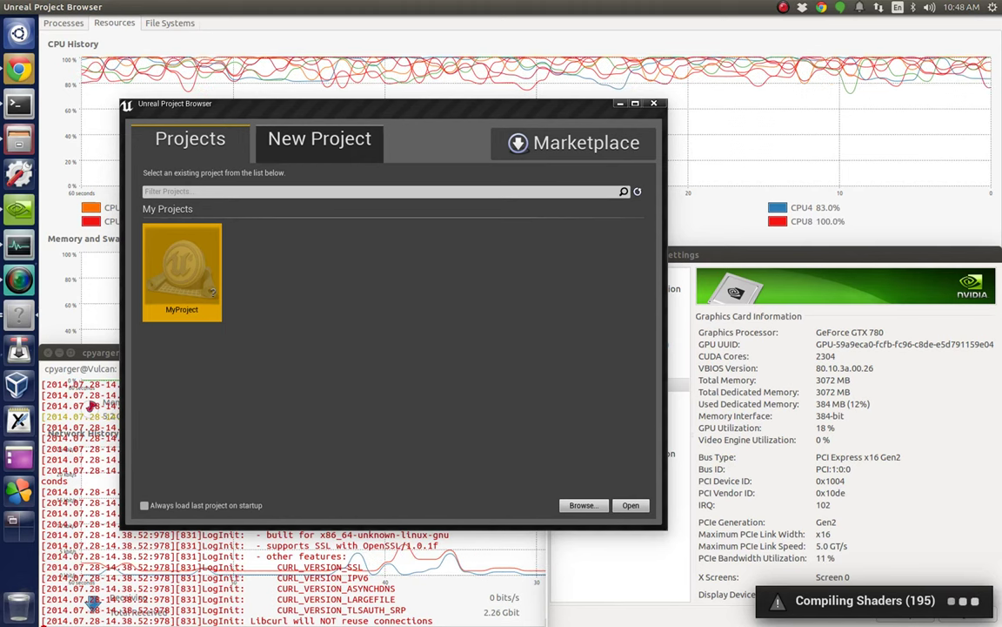
Create the new project MyProject2 from the Blueprint First Person template
{"action": "left_click", "coordinate": [319, 138]}
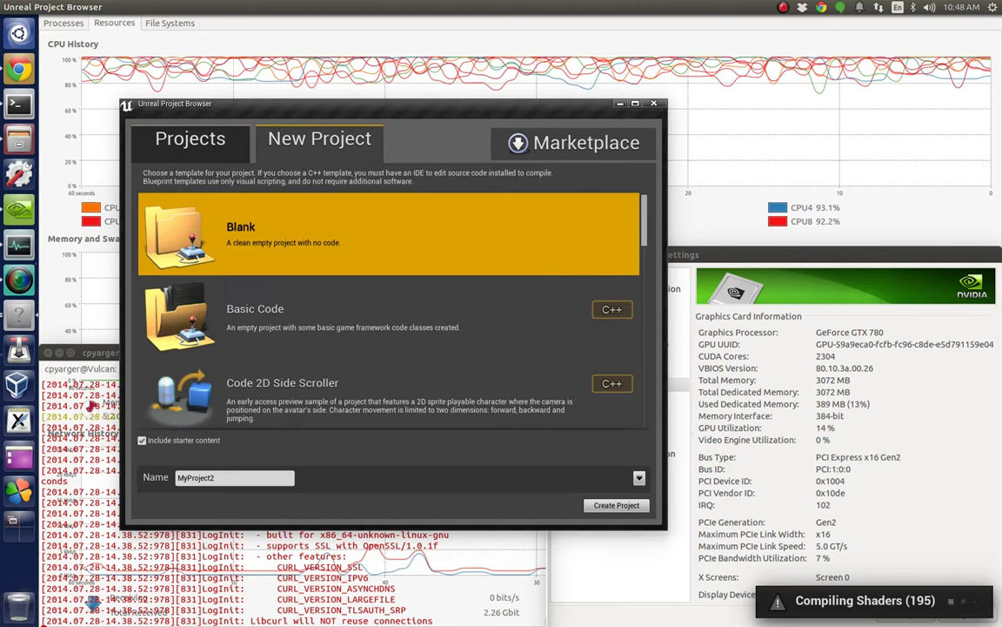
{"action": "scroll", "coordinate": [392, 314], "scroll_direction": "down", "scroll_amount": 1}
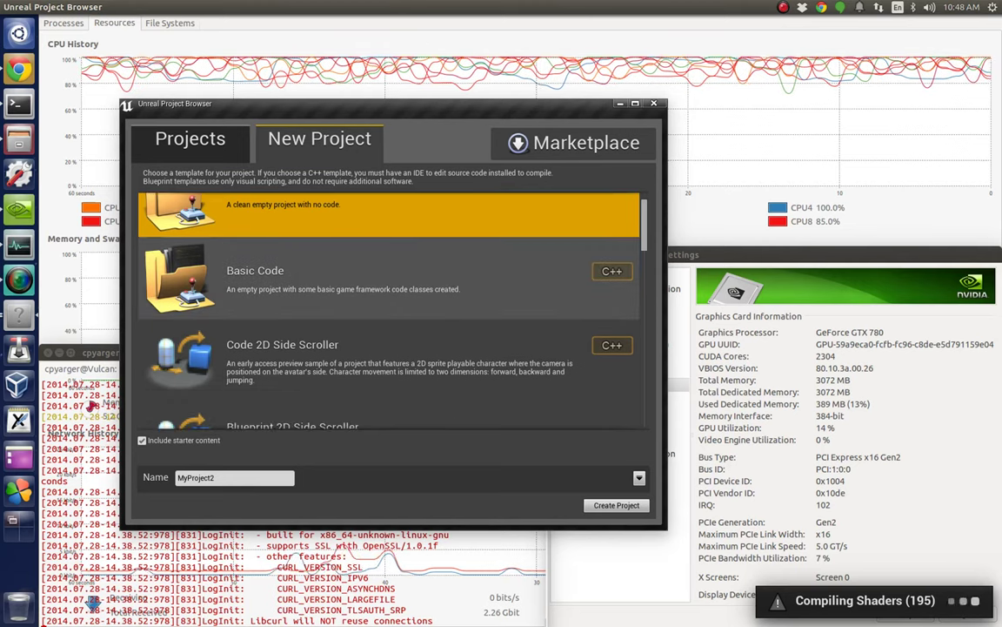
{"action": "scroll", "coordinate": [392, 313], "scroll_direction": "down", "scroll_amount": 2}
{"action": "scroll", "coordinate": [391, 314], "scroll_direction": "down", "scroll_amount": 2}
{"action": "scroll", "coordinate": [391, 313], "scroll_direction": "down", "scroll_amount": 1}
{"action": "scroll", "coordinate": [391, 314], "scroll_direction": "up", "scroll_amount": 2}
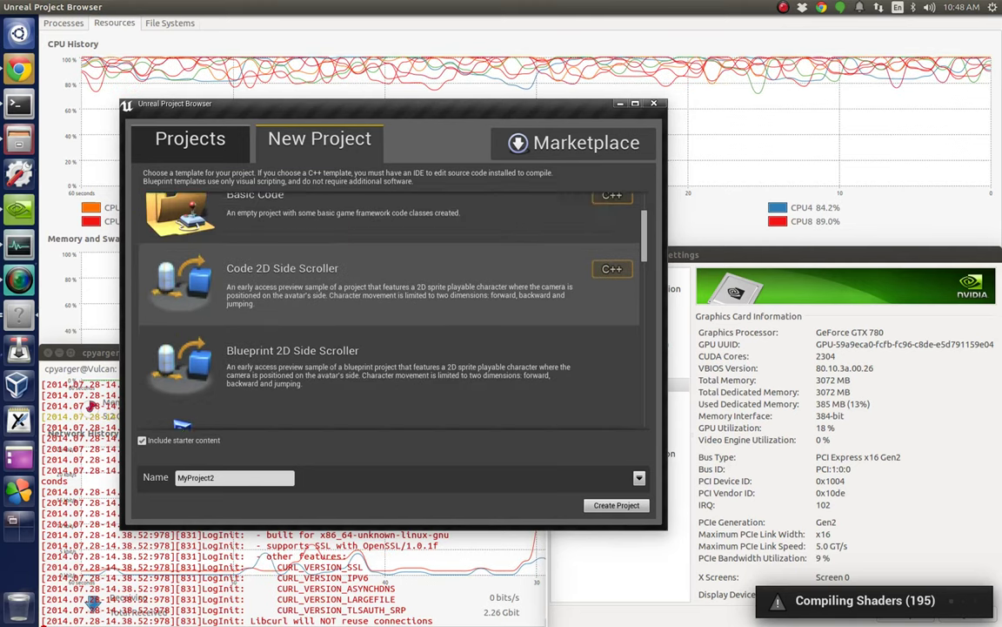
{"action": "scroll", "coordinate": [392, 313], "scroll_direction": "up", "scroll_amount": 2}
{"action": "scroll", "coordinate": [391, 313], "scroll_direction": "down", "scroll_amount": 3}
{"action": "scroll", "coordinate": [392, 314], "scroll_direction": "down", "scroll_amount": 2}
{"action": "scroll", "coordinate": [392, 261], "scroll_direction": "down", "scroll_amount": 1}
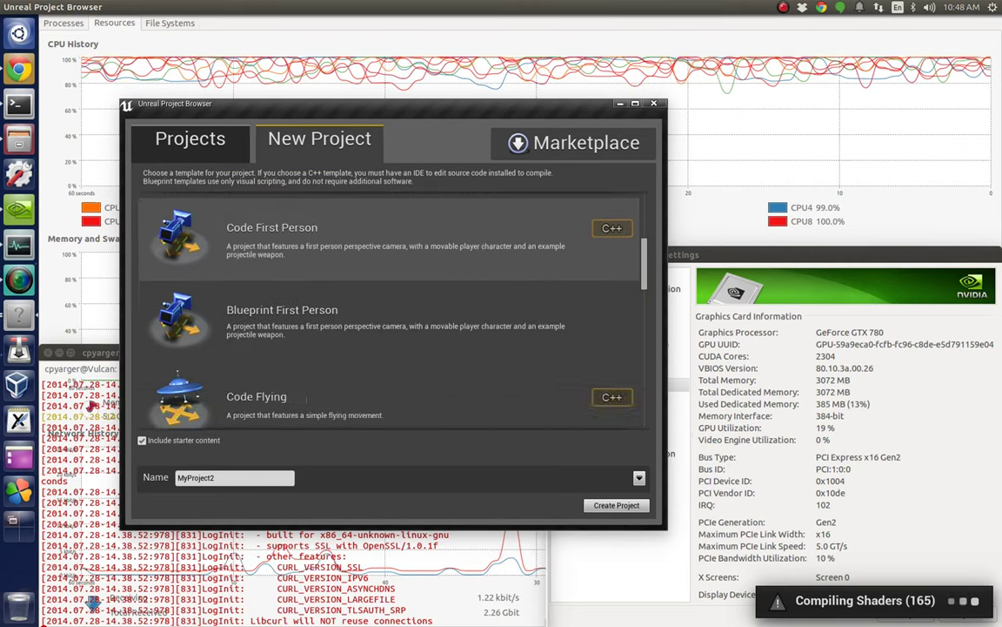
{"action": "scroll", "coordinate": [392, 261], "scroll_direction": "down", "scroll_amount": 1}
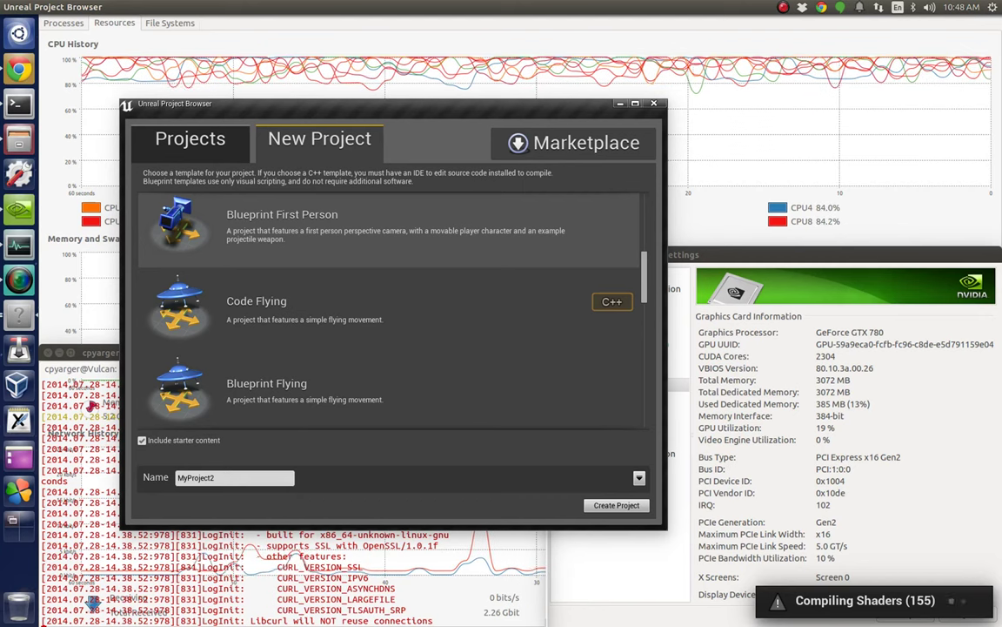
{"action": "left_click", "coordinate": [391, 227]}
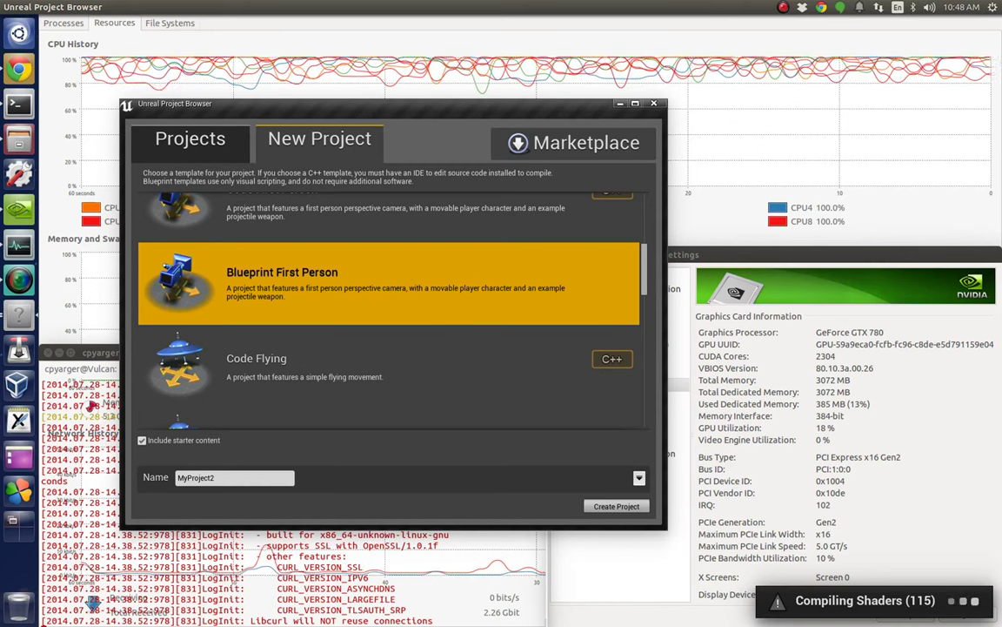
{"action": "key", "text": "Return"}
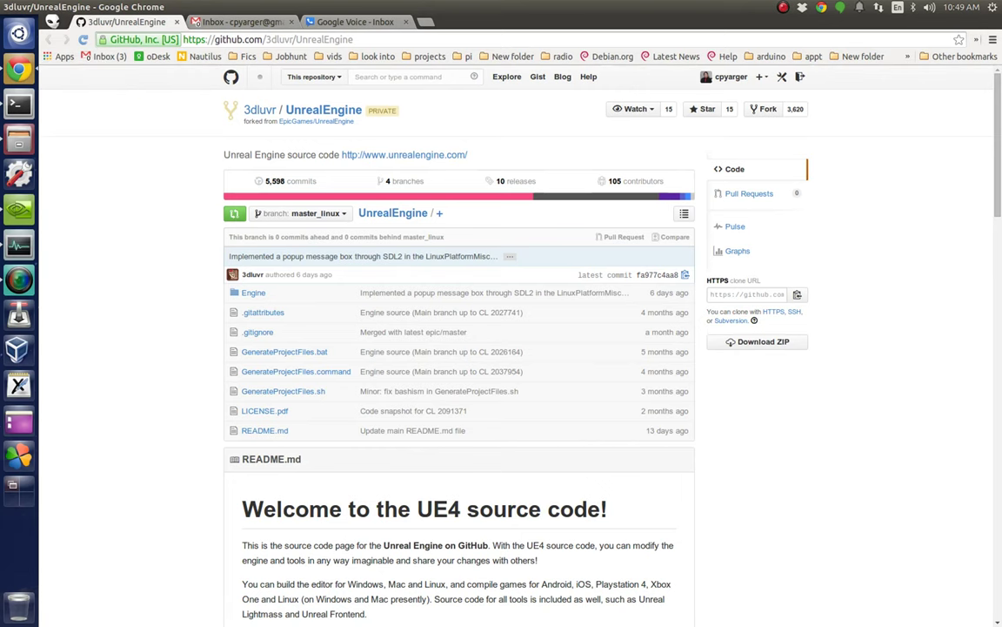
Minimise the Chrome window to reveal the MyProject2 loading splash screen
{"action": "left_click", "coordinate": [18, 7]}
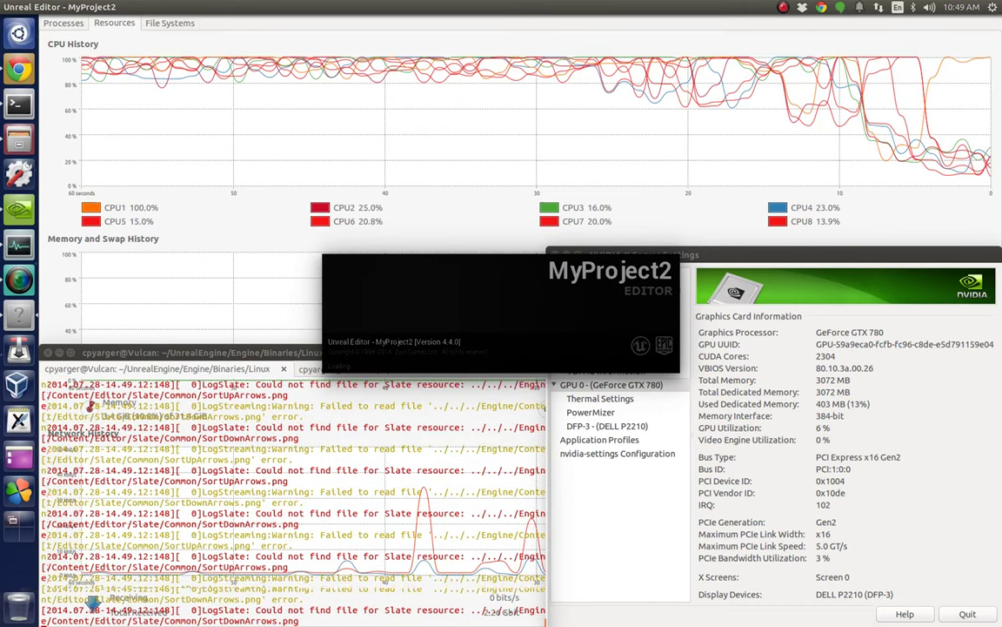
Bring the terminal log forward during loading, then orbit the viewport around the arena
{"action": "right_click", "coordinate": [366, 546]}
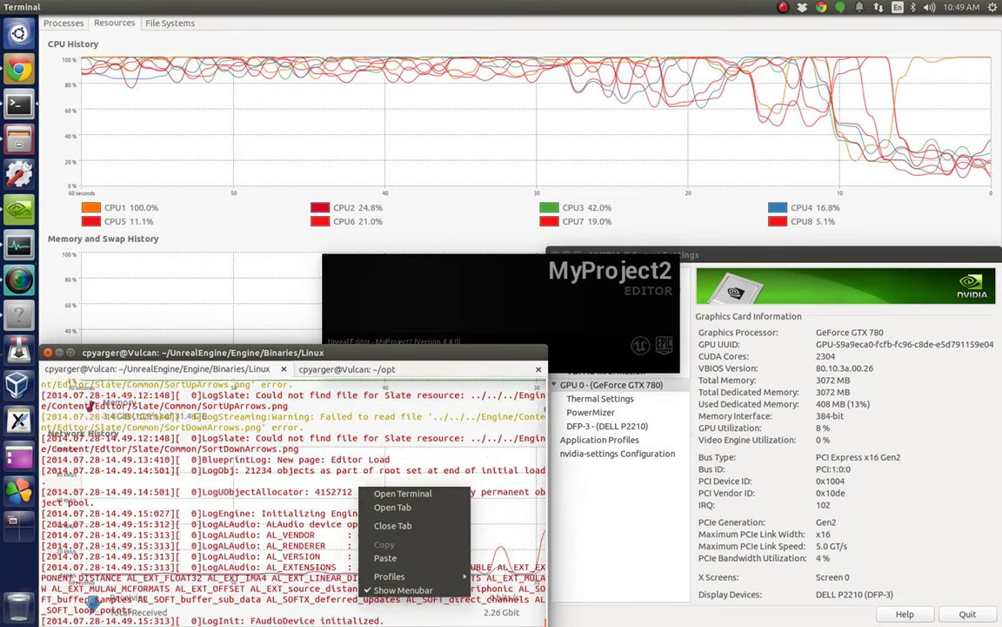
{"action": "key", "text": "Escape"}
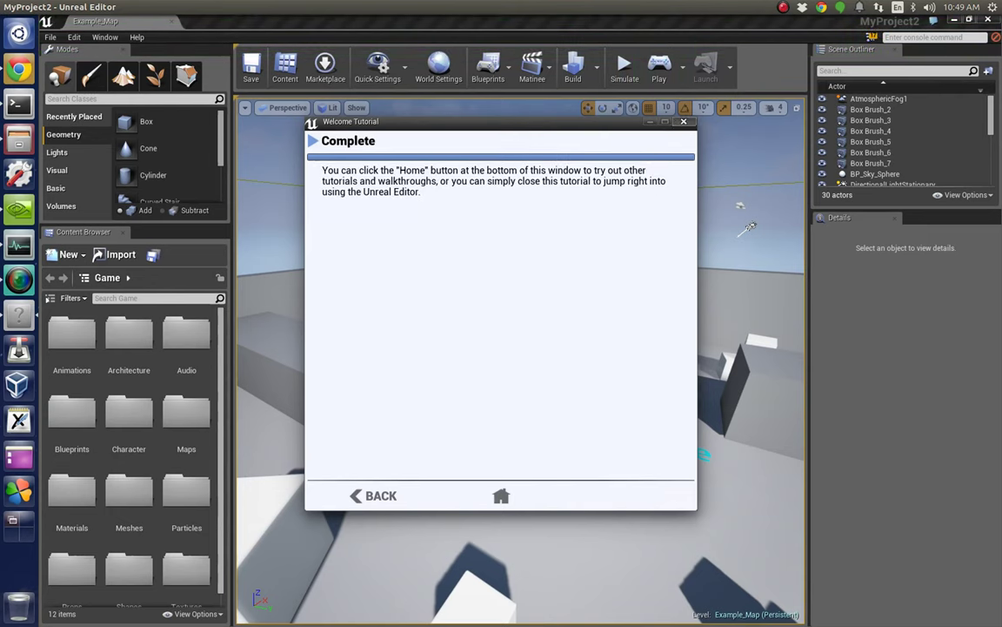
{"action": "right_click_drag", "start_coordinate": [520, 361], "coordinate": [487, 366]}
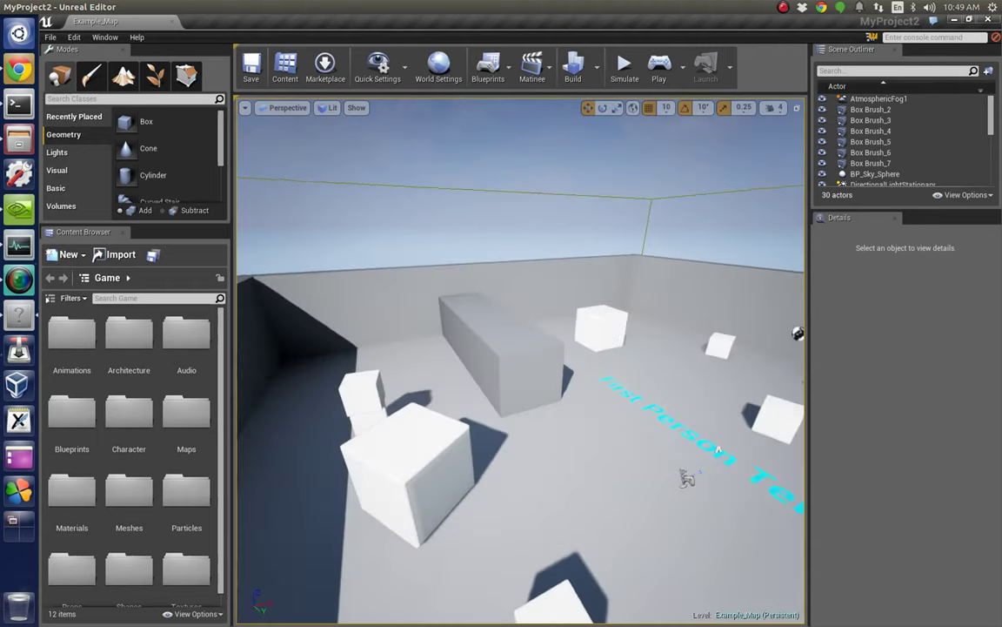
{"action": "right_click_drag", "start_coordinate": [522, 424], "coordinate": [545, 446]}
Duplicate EditorCube11 by dragging it along X, creating EditorCube22 beside it
{"action": "left_click", "coordinate": [641, 460]}
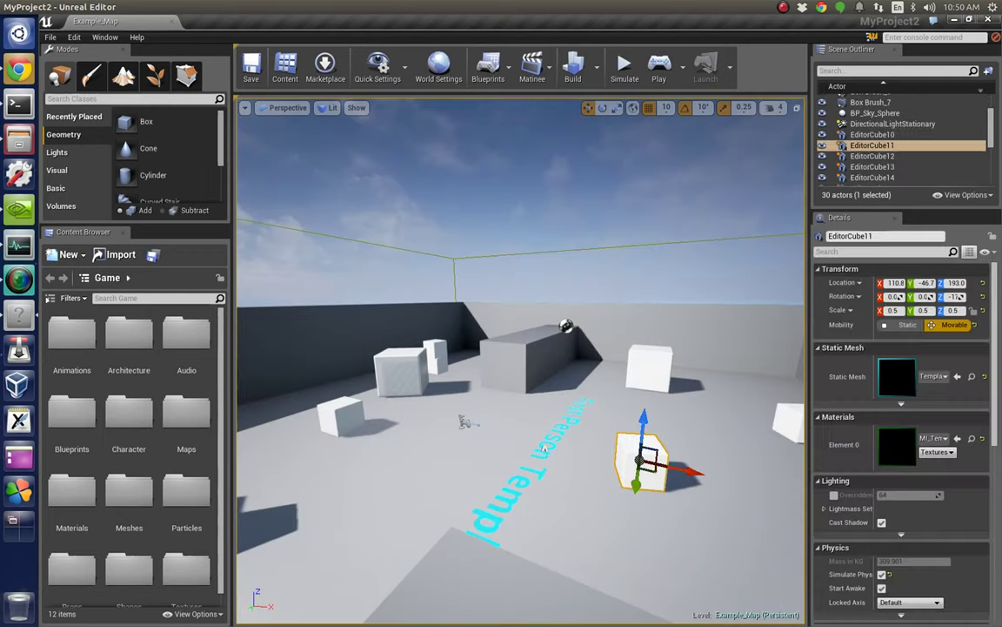
{"action": "mouse_move", "coordinate": [689, 468]}
{"action": "left_mouse_down", "text": "alt"}
{"action": "mouse_move", "coordinate": [729, 478]}
{"action": "mouse_move", "coordinate": [695, 471]}
{"action": "left_mouse_up", "text": "alt"}
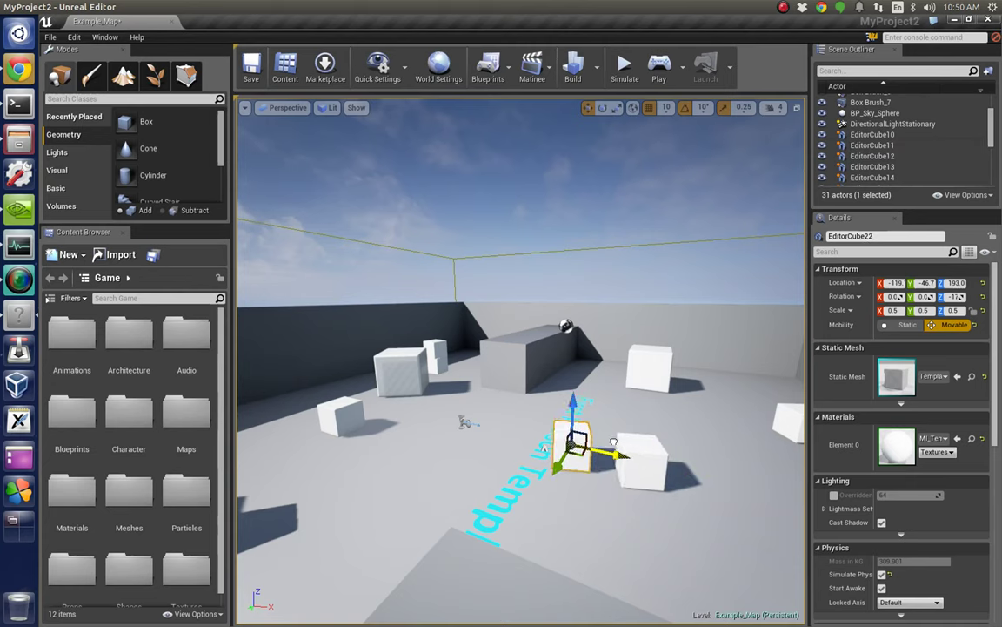
{"action": "left_click_drag", "start_coordinate": [718, 475], "coordinate": [802, 497]}
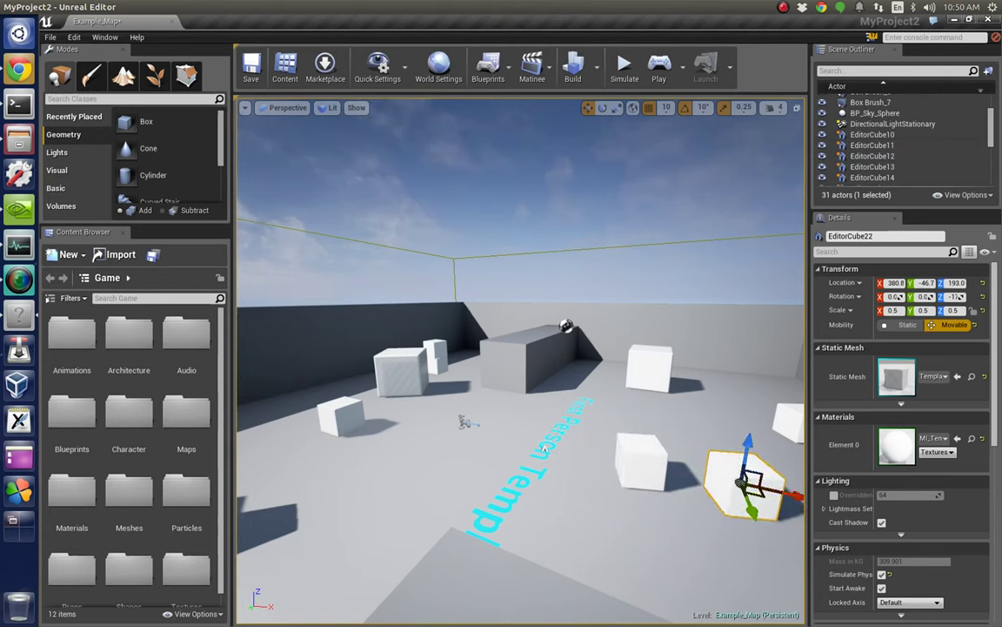
Make a second cube duplicate, move it along Y, then undo it
{"action": "left_click", "coordinate": [643, 461]}
{"action": "key", "text": "ctrl+w"}
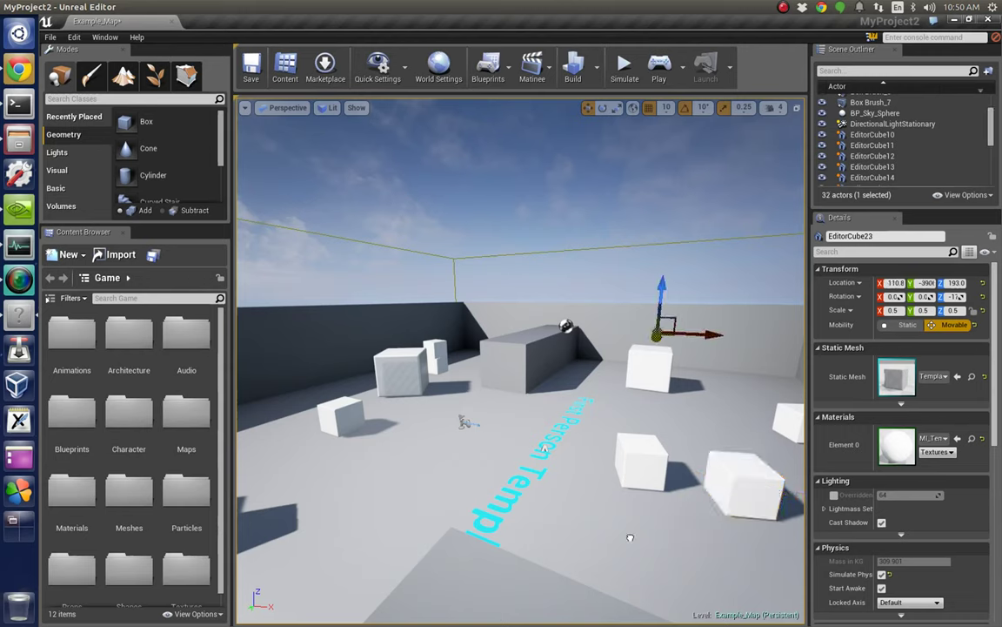
{"action": "mouse_move", "coordinate": [631, 566]}
{"action": "left_mouse_down"}
{"action": "mouse_move", "coordinate": [650, 387]}
{"action": "mouse_move", "coordinate": [651, 408]}
{"action": "left_mouse_up"}
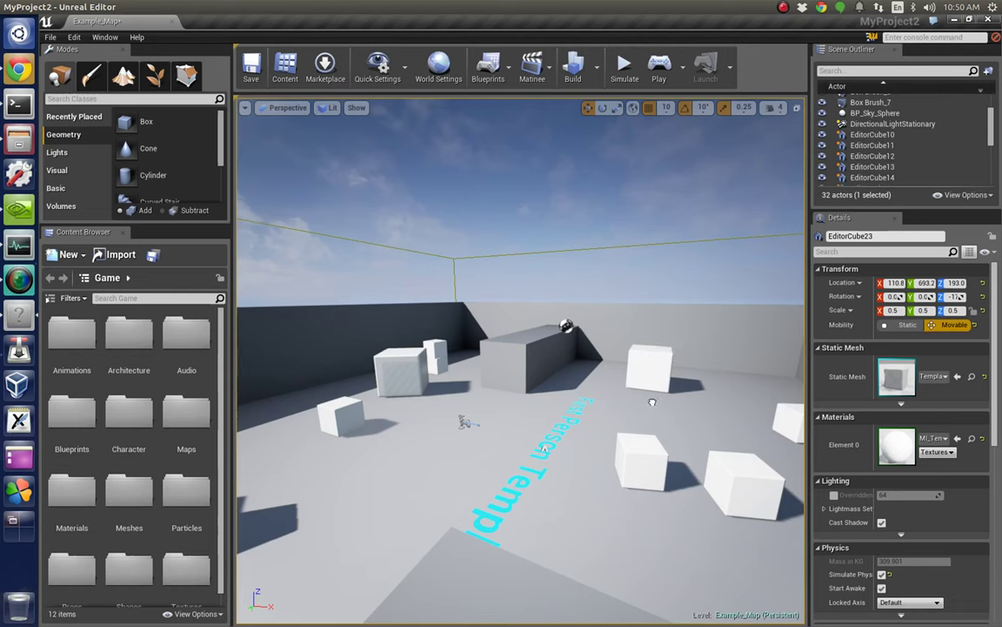
{"action": "left_click_drag", "start_coordinate": [649, 417], "coordinate": [649, 419]}
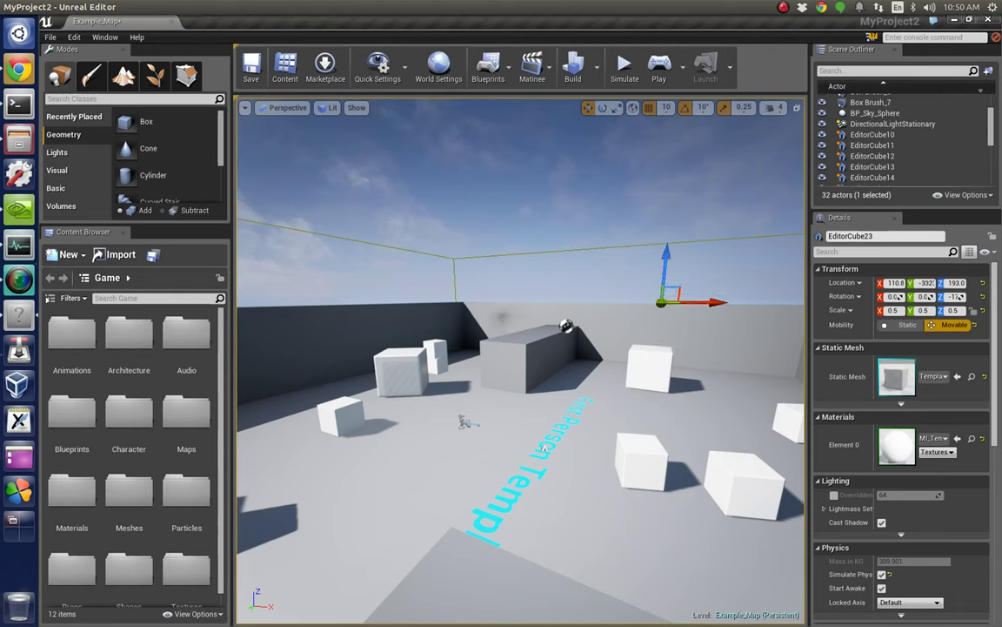
{"action": "key", "text": "ctrl+z"}
Select the Floor, EditorCube8 and EditorCube11, dismissing their context menus
{"action": "left_click", "coordinate": [859, 144]}
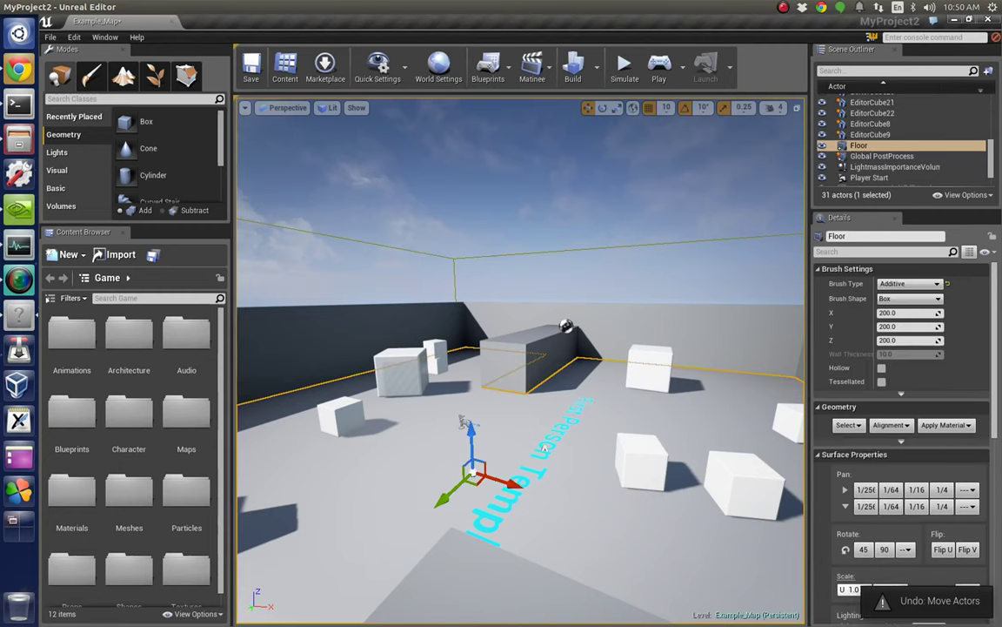
{"action": "right_click", "coordinate": [859, 144]}
{"action": "key", "text": "Escape"}
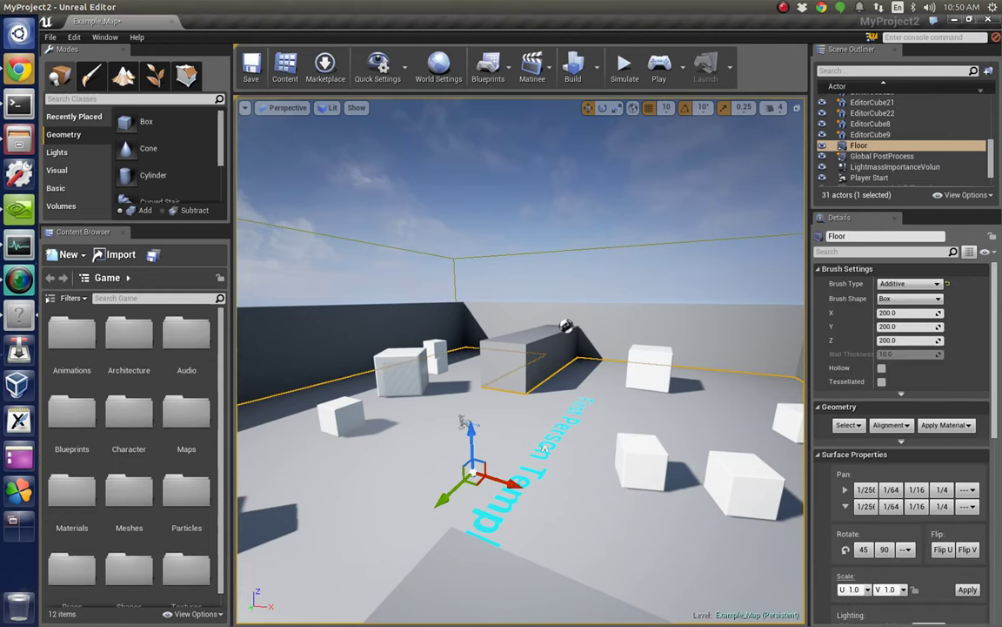
{"action": "left_click", "coordinate": [870, 123]}
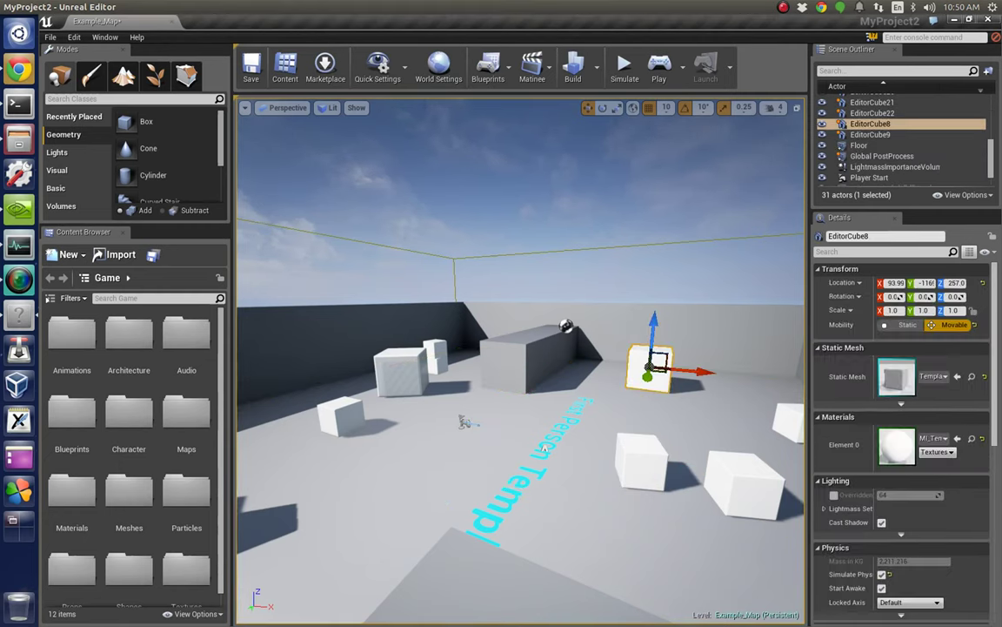
{"action": "left_click", "coordinate": [641, 457]}
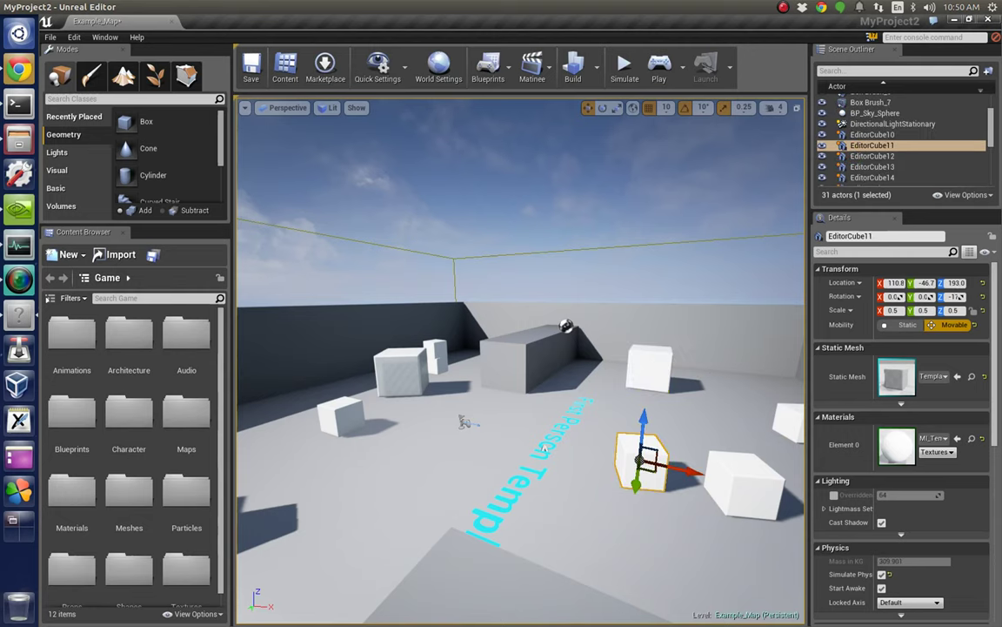
{"action": "right_click", "coordinate": [581, 364], "text": "alt"}
{"action": "key", "text": "Escape"}
{"action": "right_click", "coordinate": [675, 393], "text": "alt"}
{"action": "key", "text": "Escape"}
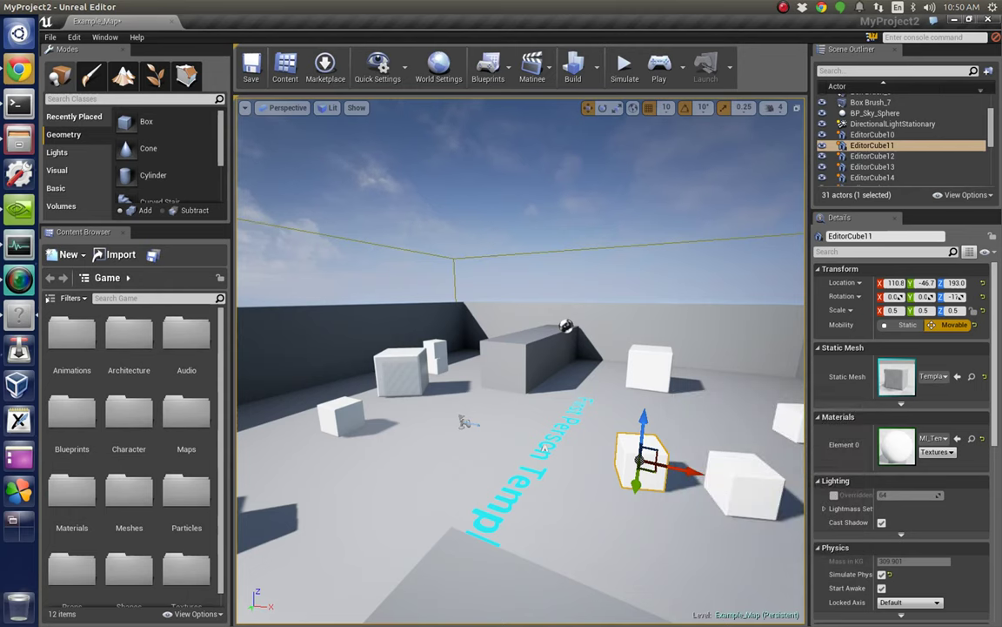
Pull back to a wider view of the level and keep the gizmo in move mode
{"action": "left_click_drag", "start_coordinate": [544, 446], "coordinate": [779, 253]}
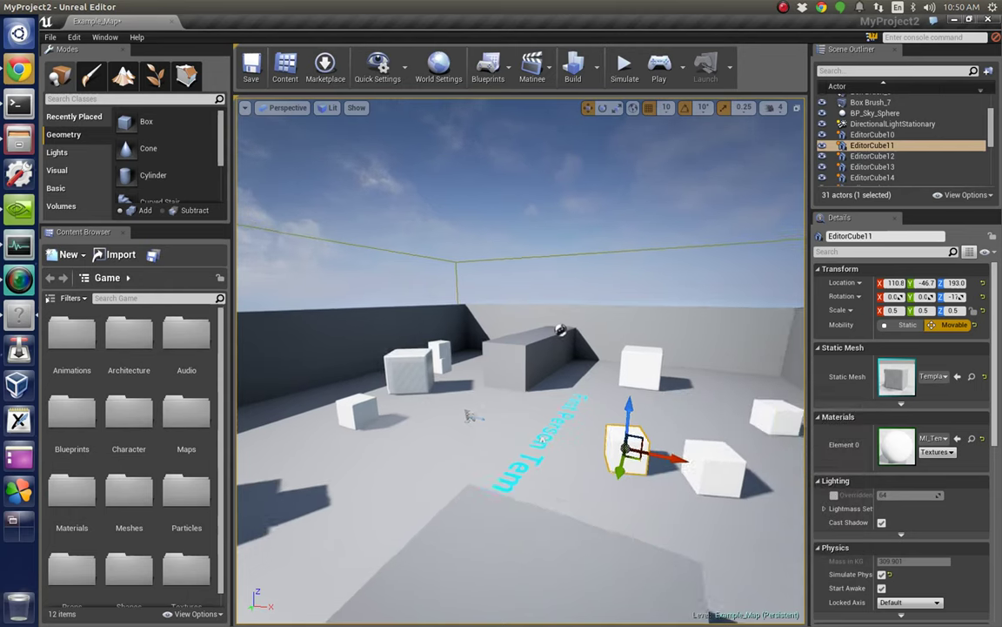
{"action": "scroll", "coordinate": [778, 253], "scroll_direction": "up", "scroll_amount": 2}
{"action": "scroll", "coordinate": [727, 253], "scroll_direction": "up", "scroll_amount": 3}
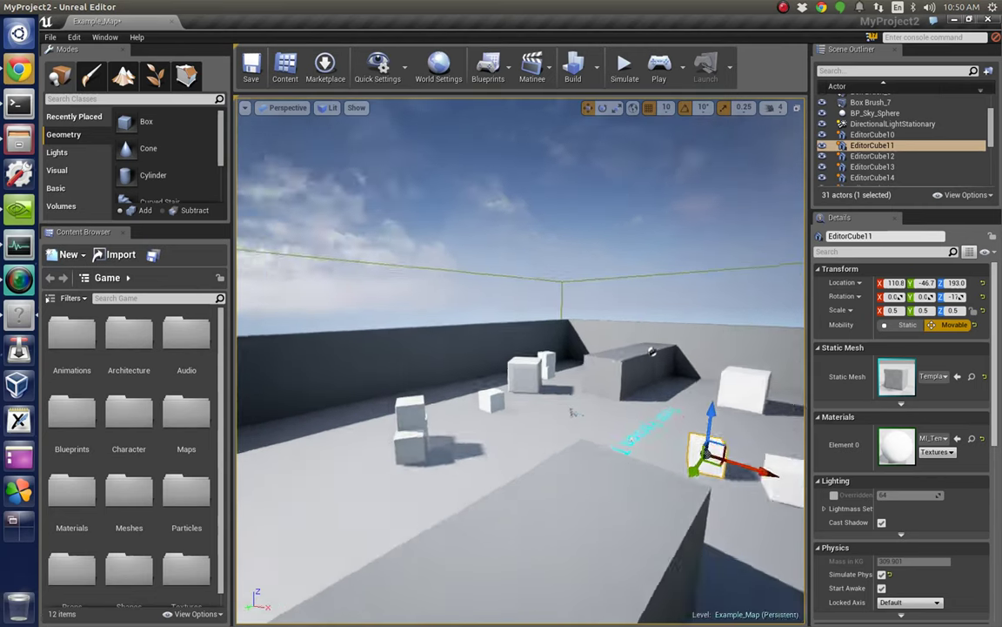
{"action": "scroll", "coordinate": [723, 296], "scroll_direction": "up", "scroll_amount": 3}
{"action": "scroll", "coordinate": [716, 336], "scroll_direction": "up", "scroll_amount": 3}
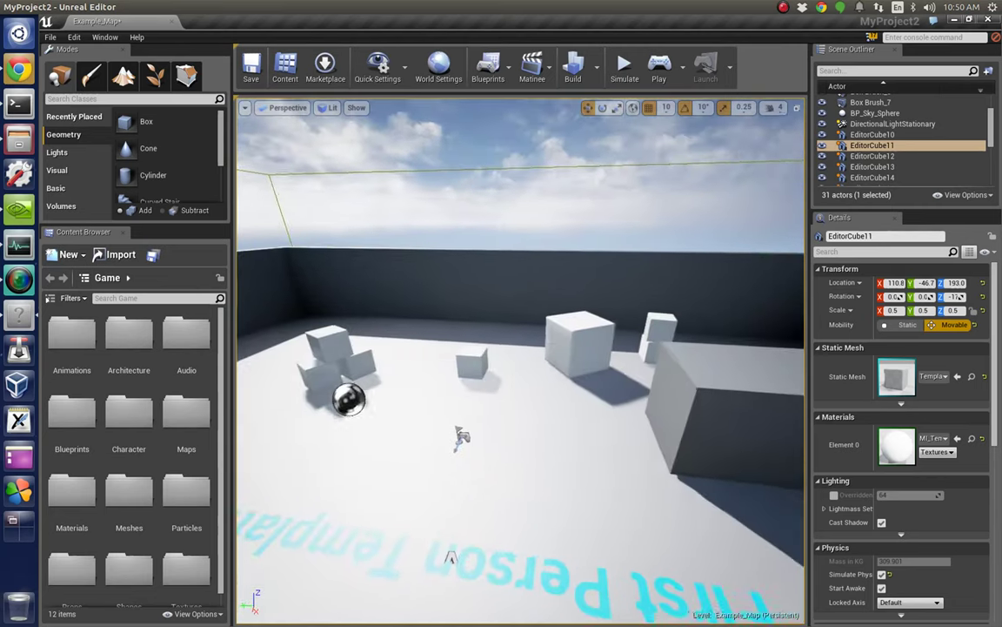
{"action": "key", "text": "e"}
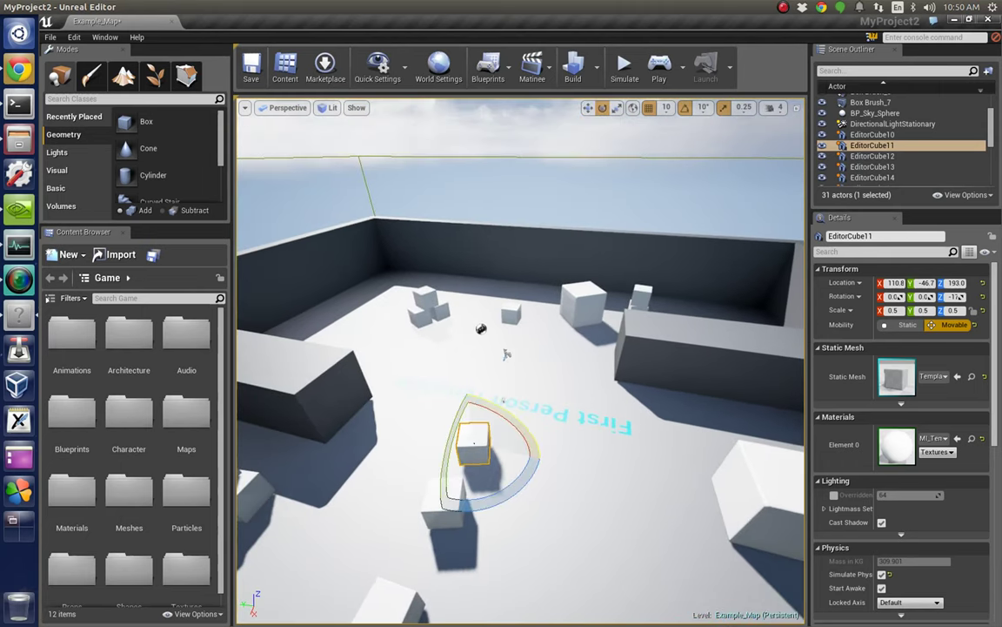
{"action": "key", "text": "w"}
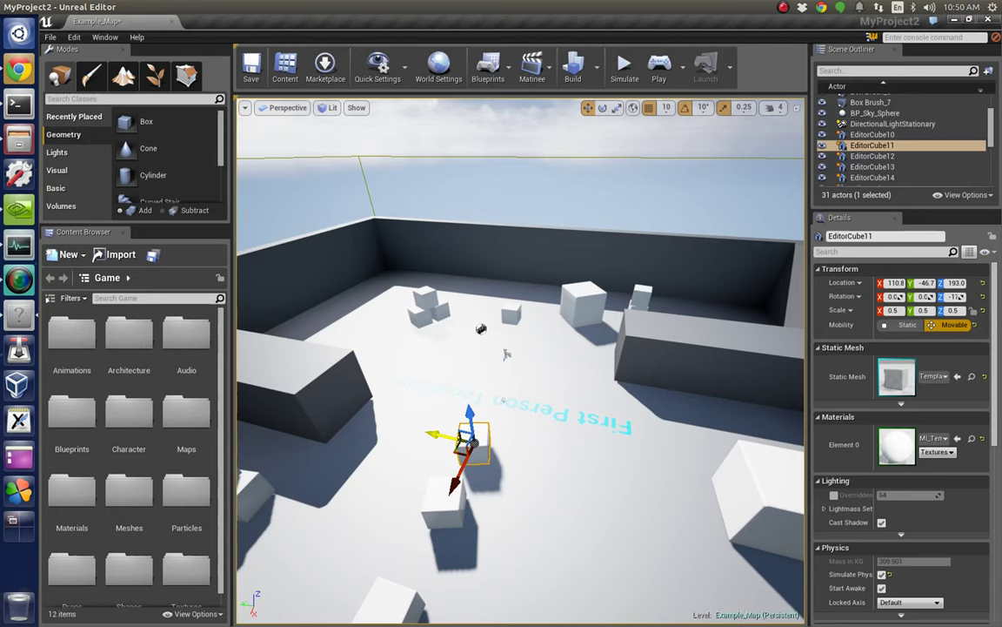
{"action": "key", "text": "alt"}
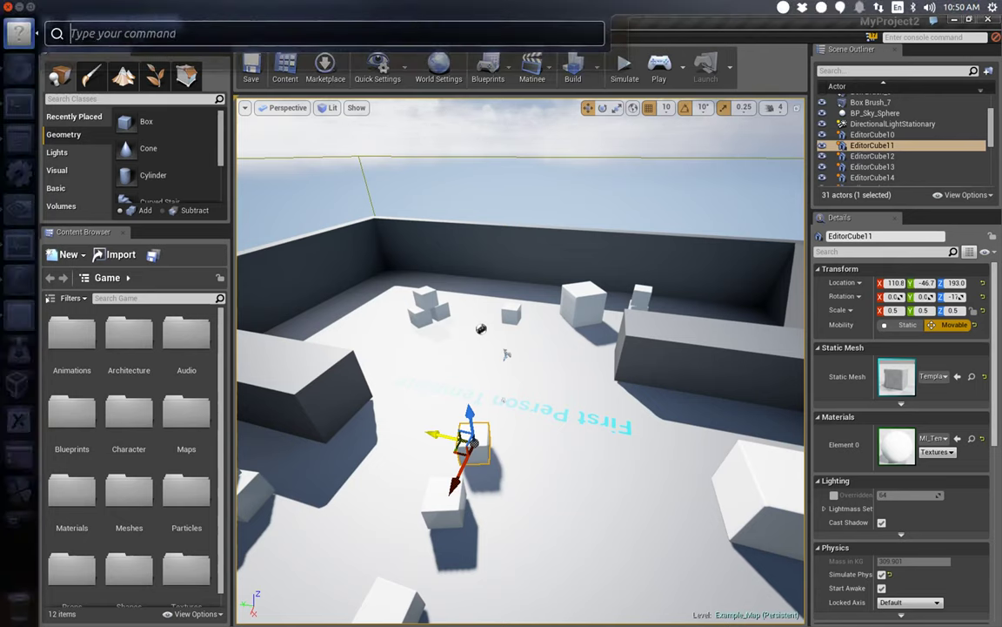
{"action": "key", "text": "Escape"}
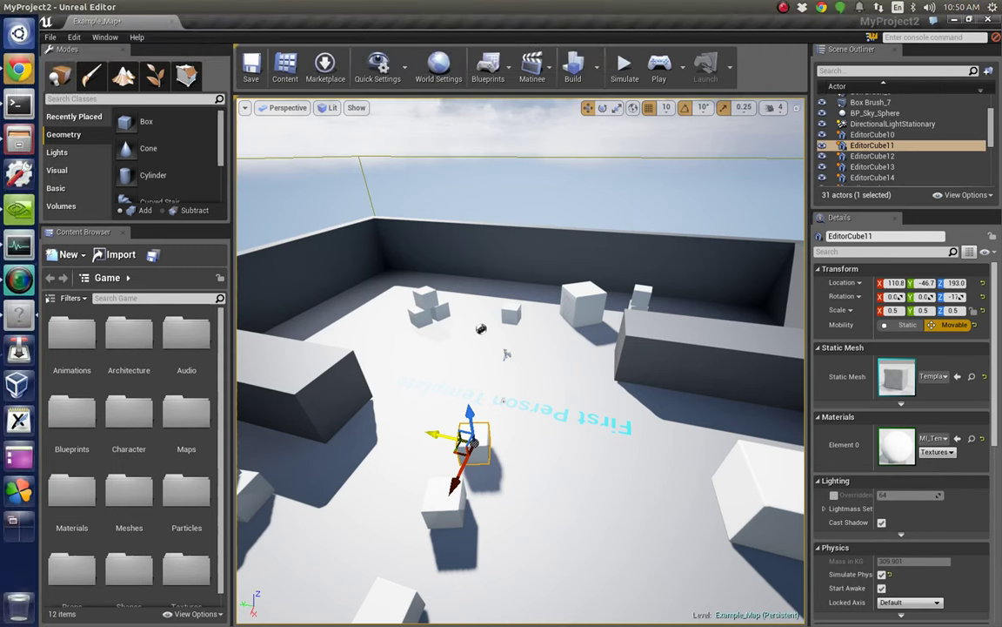
Move EditorCube11 to Y -156, unmaximize the editor, and reselect the cube
{"action": "left_click_drag", "start_coordinate": [432, 434], "coordinate": [474, 443]}
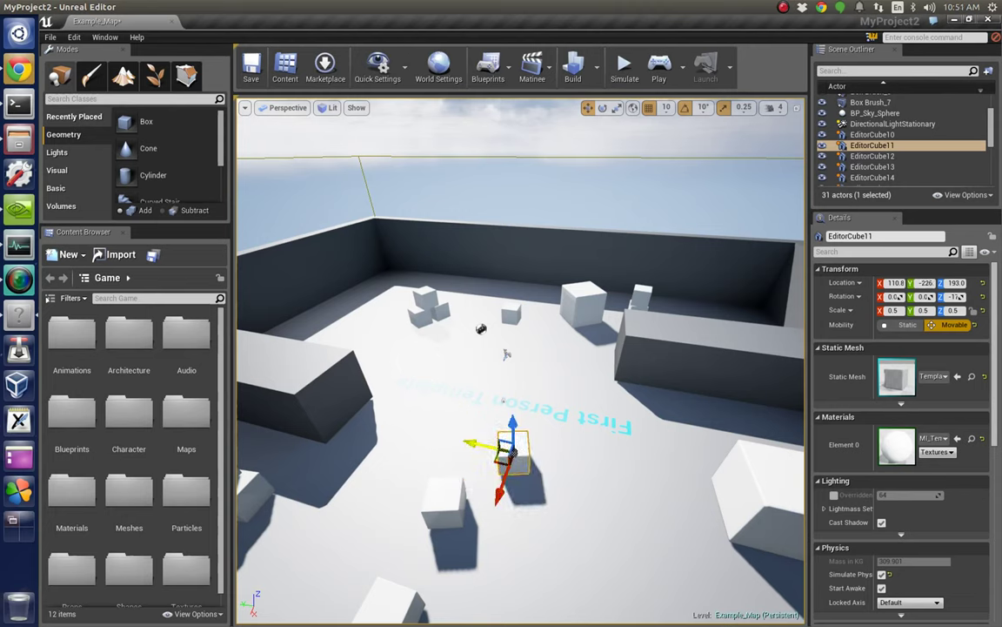
{"action": "left_click_drag", "start_coordinate": [500, 487], "coordinate": [502, 477]}
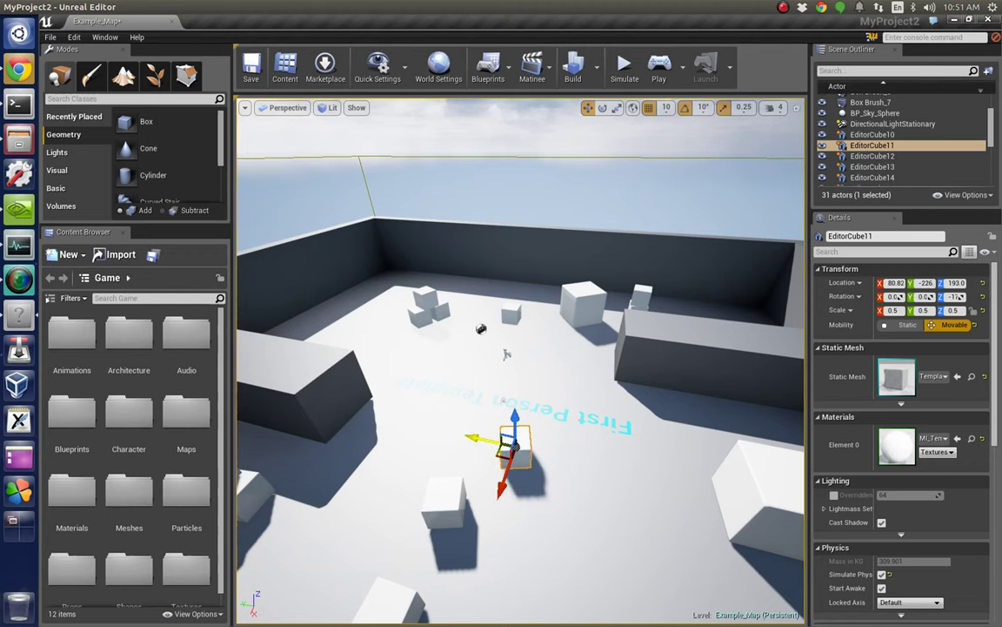
{"action": "left_click_drag", "start_coordinate": [479, 436], "coordinate": [454, 450]}
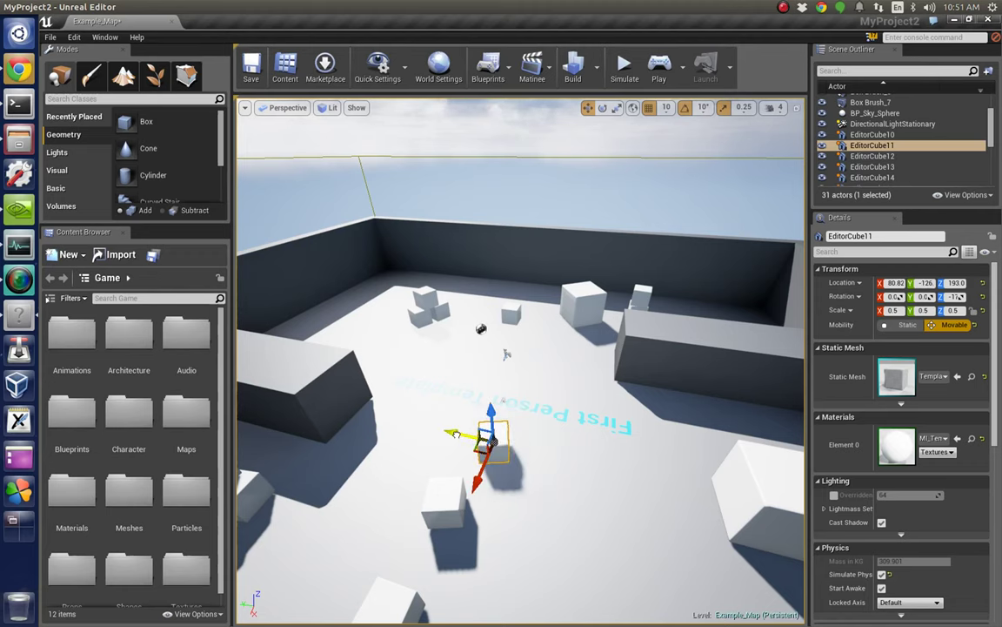
{"action": "key", "text": "super"}
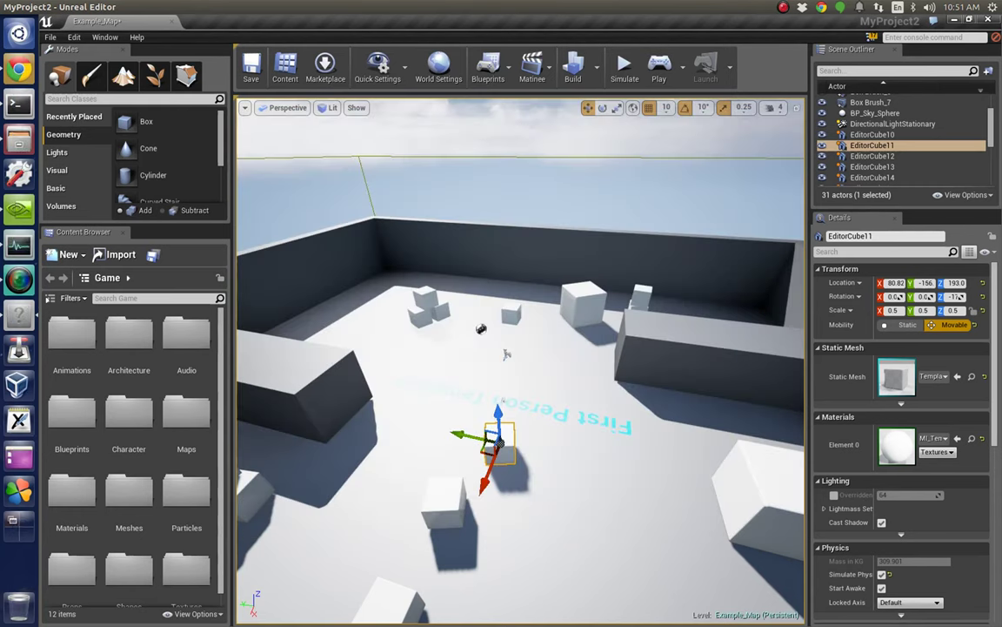
{"action": "left_click", "coordinate": [440, 395]}
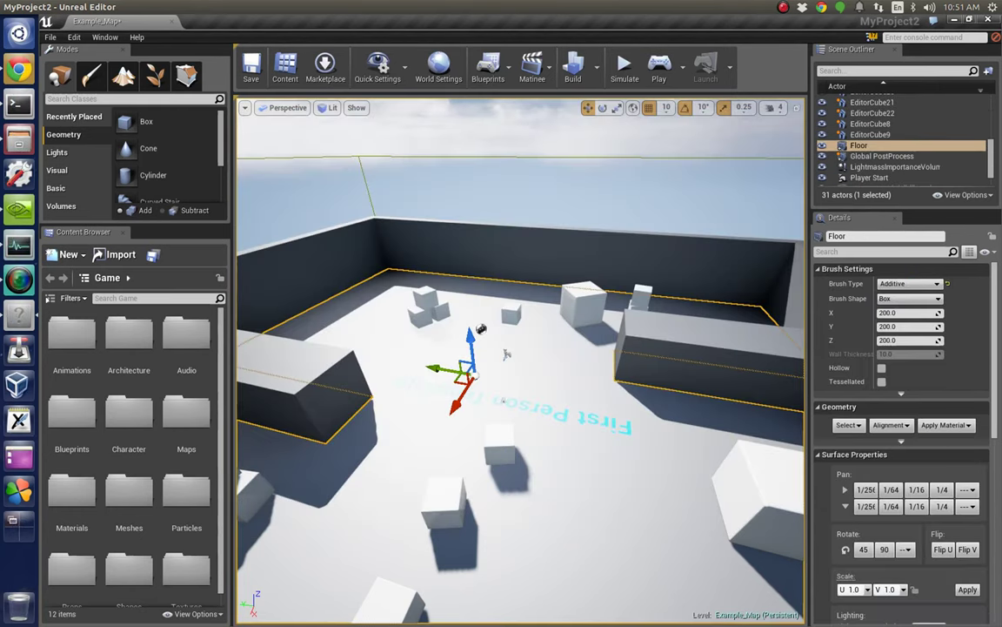
{"action": "left_click", "coordinate": [500, 438]}
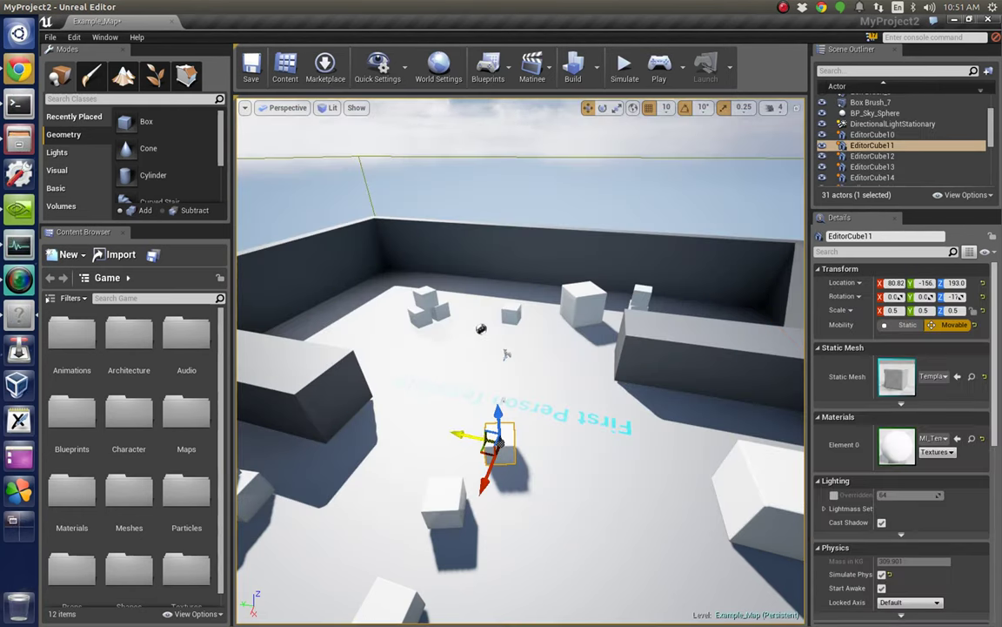
Shrink the Unreal Editor window from full screen, then maximize it again
{"action": "key", "text": "ctrl+super+Down"}
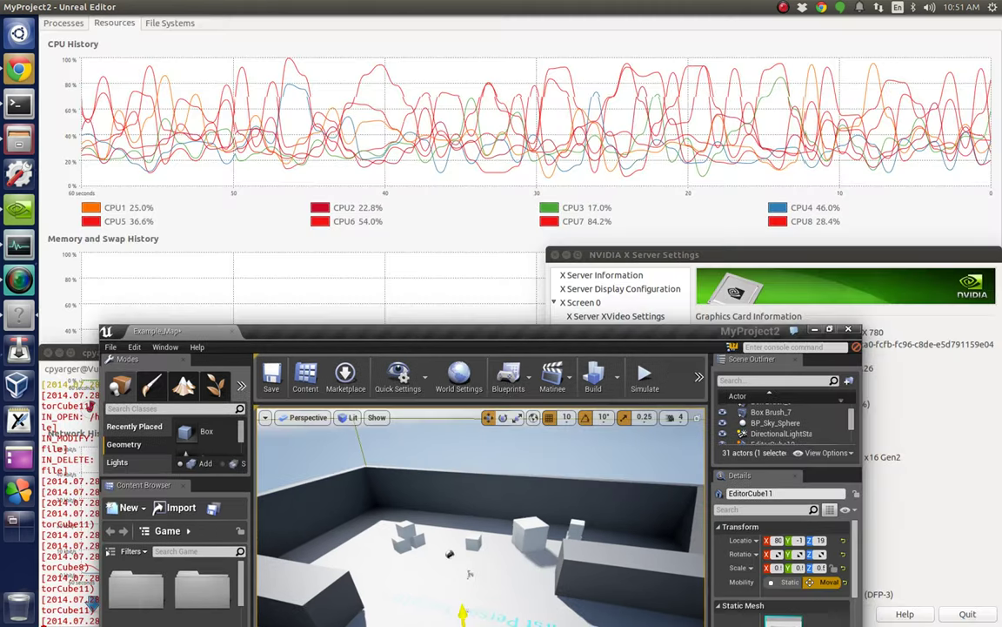
{"action": "key", "text": "ctrl+super+Up"}
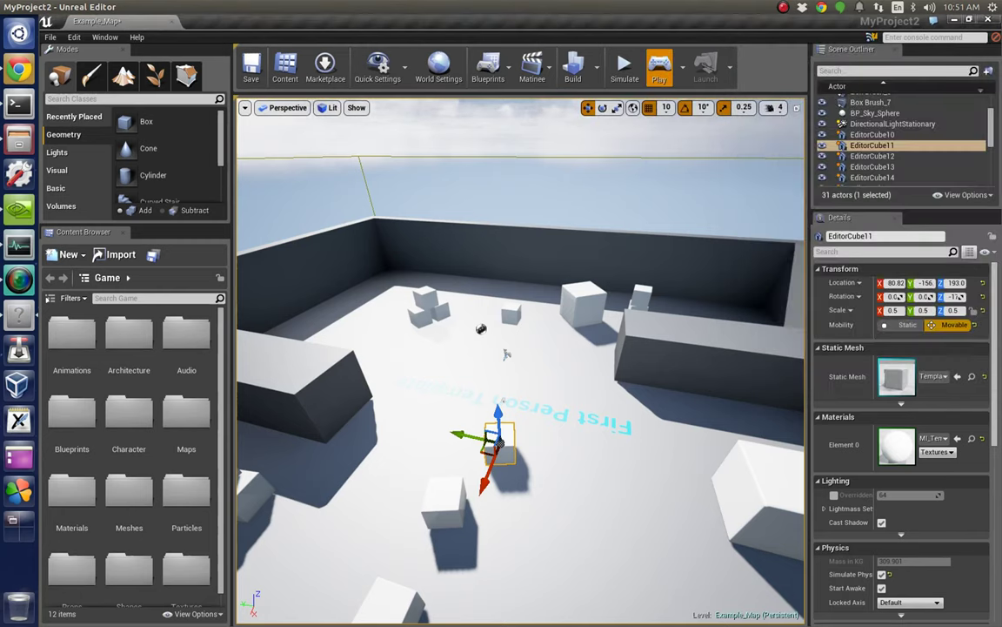
Start Play in the editor, muting sound and dismissing the save prompt without saving
{"action": "left_click", "coordinate": [658, 68]}
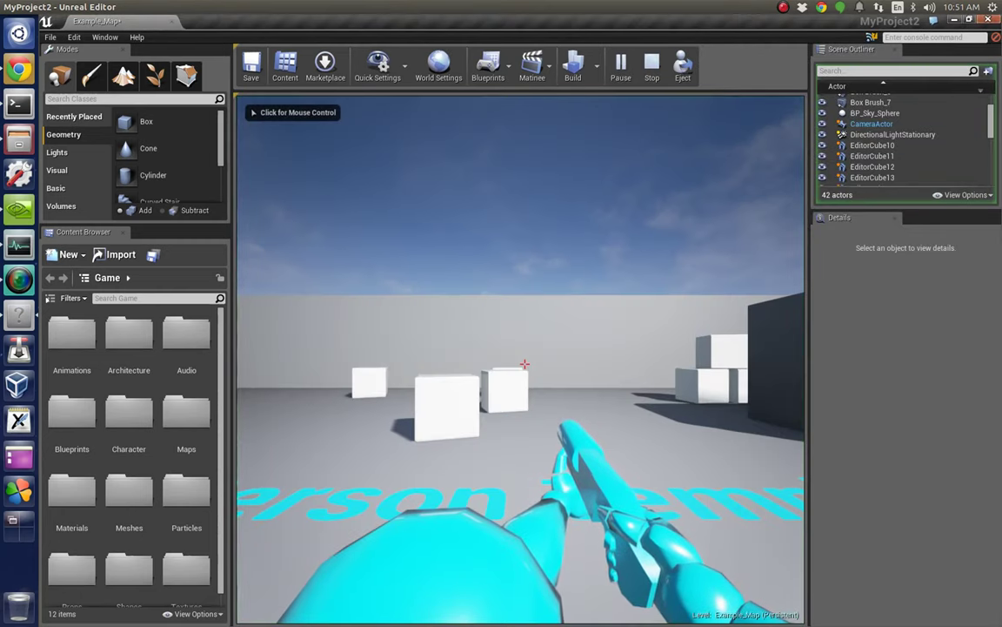
{"action": "key", "text": "ctrl+shift+s"}
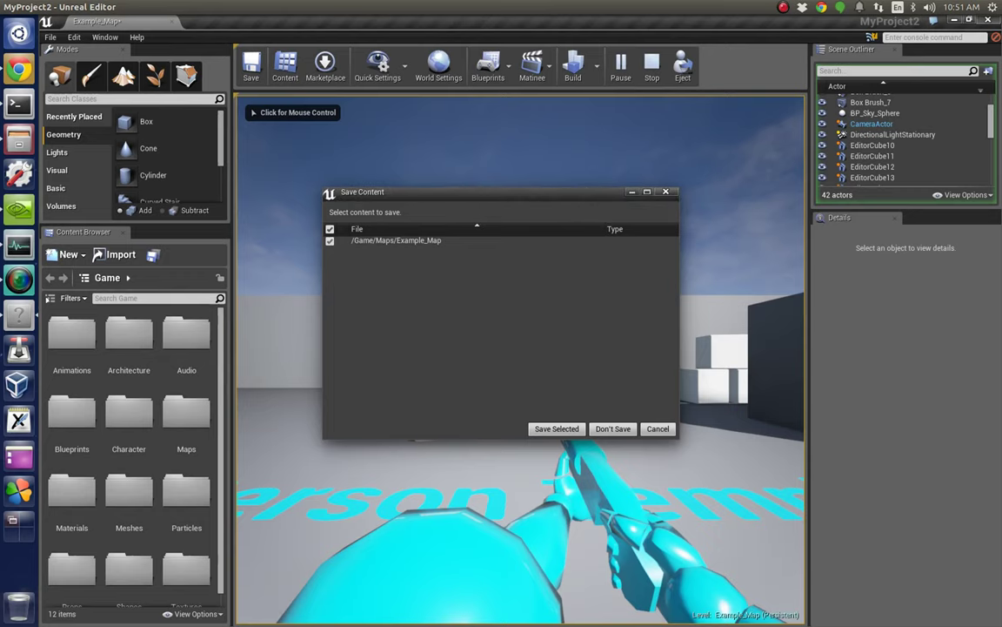
{"action": "key", "text": "XF86AudioMute"}
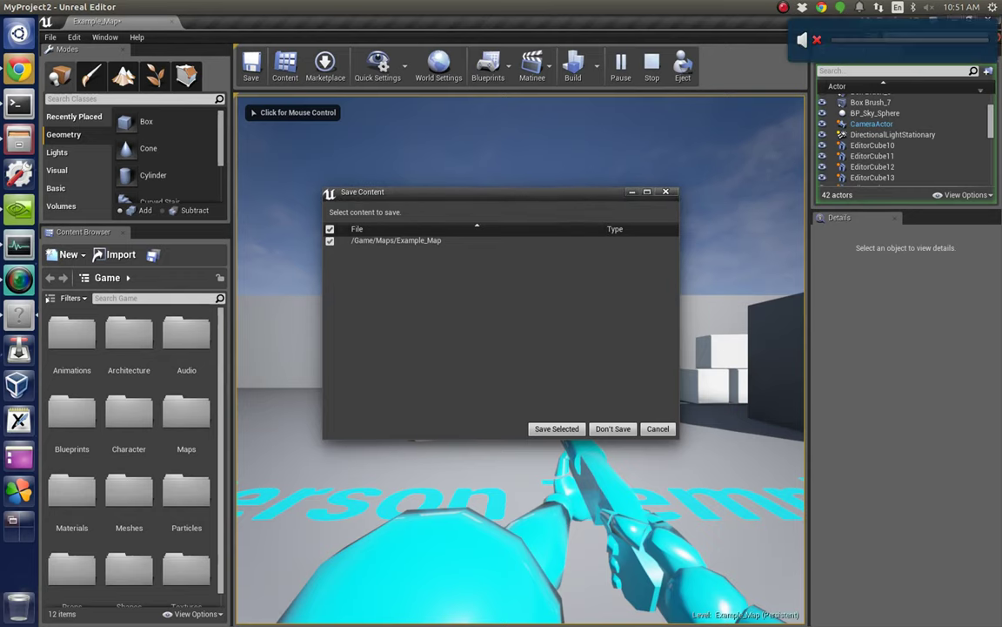
{"action": "key", "text": "Escape"}
Take control of the game view and fire projectiles at the stacked cubes and grey wall
{"action": "left_click", "coordinate": [520, 358]}
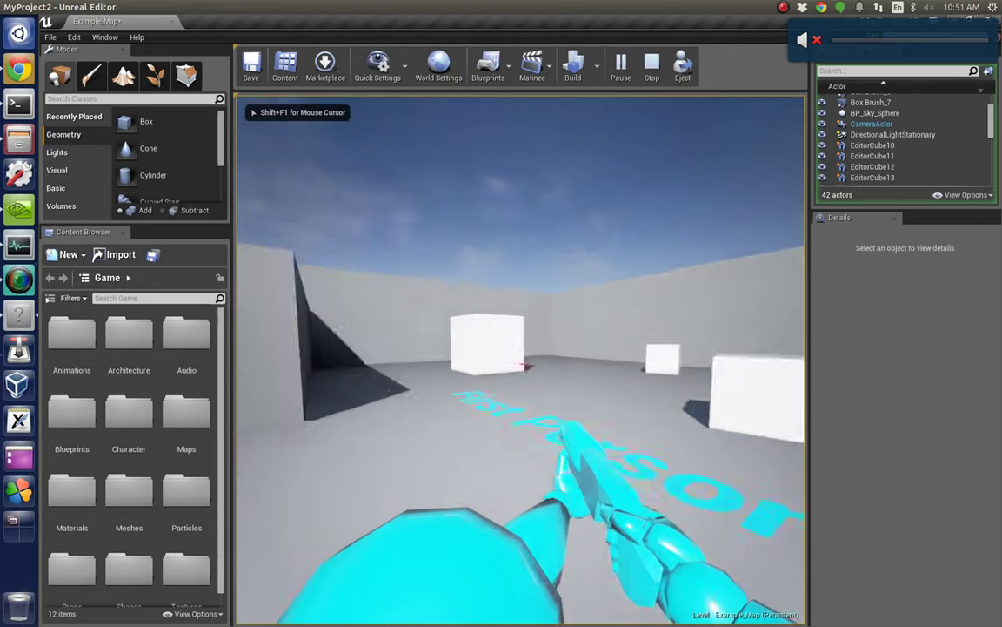
{"action": "key", "text": "w"}
{"action": "left_click", "coordinate": [524, 364]}
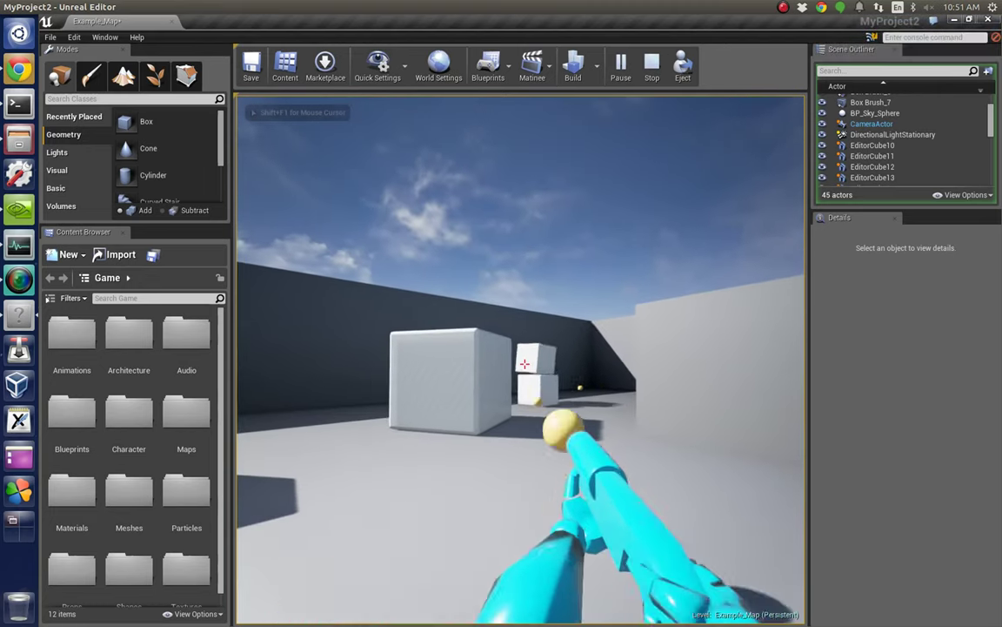
{"action": "left_click", "coordinate": [524, 364]}
{"action": "key", "text": "shift+F1"}
{"action": "right_click", "coordinate": [17, 385]}
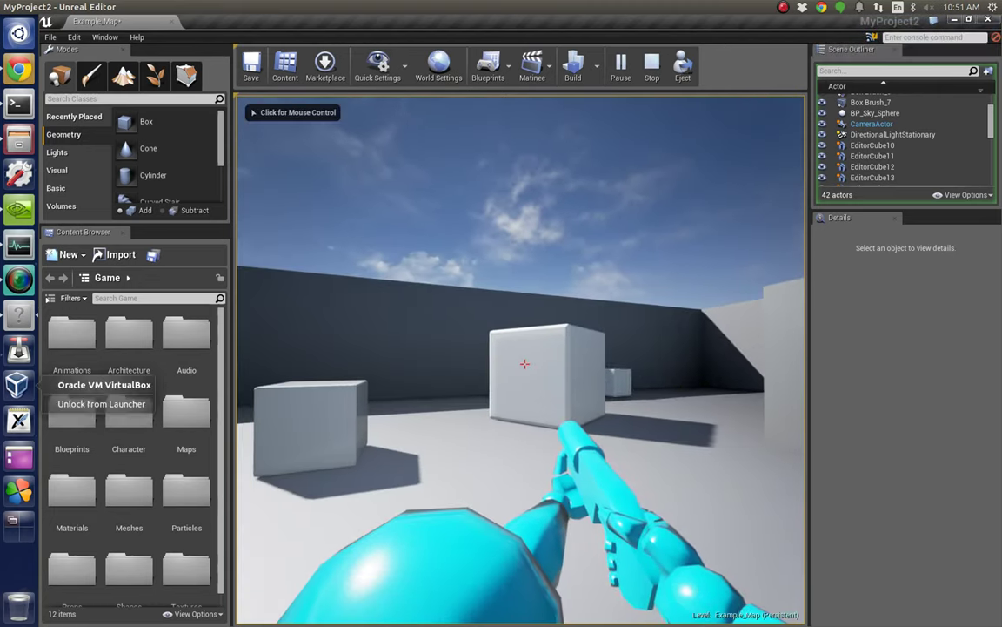
{"action": "left_click", "coordinate": [525, 363]}
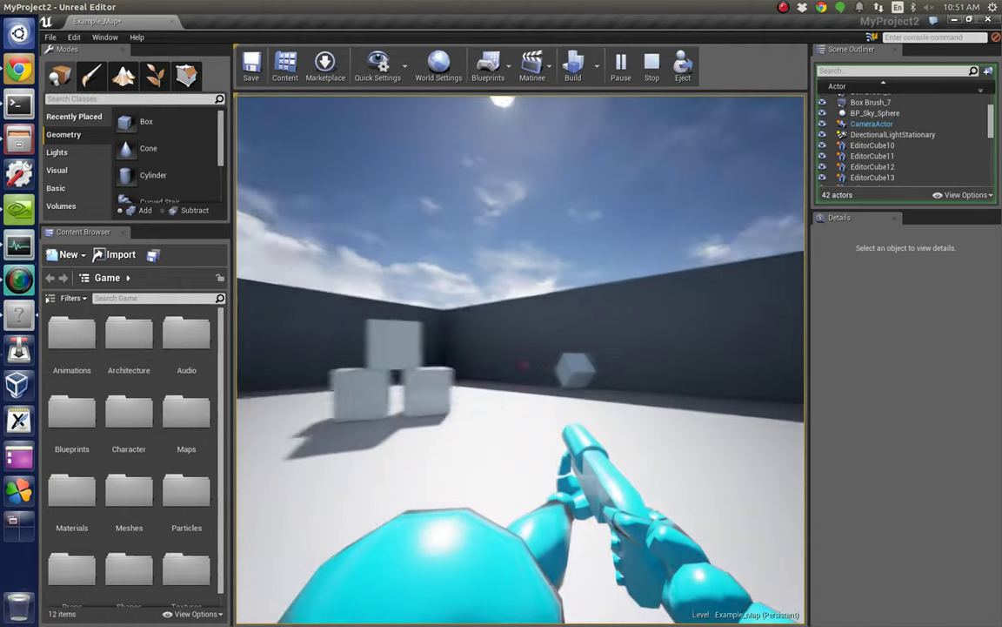
{"action": "left_click", "coordinate": [525, 364]}
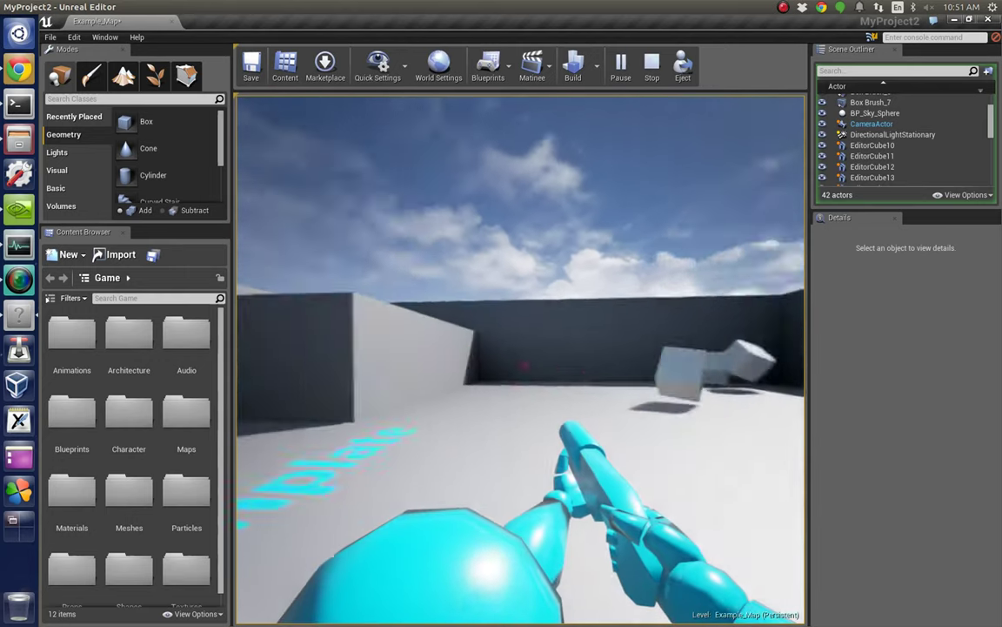
{"action": "left_click", "coordinate": [525, 364]}
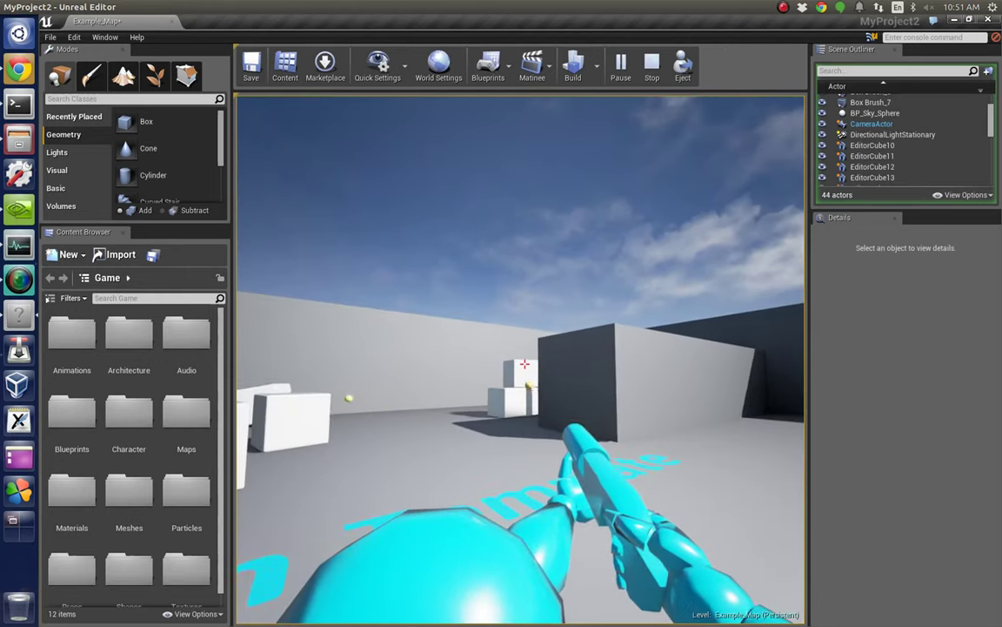
{"action": "left_click", "coordinate": [524, 363]}
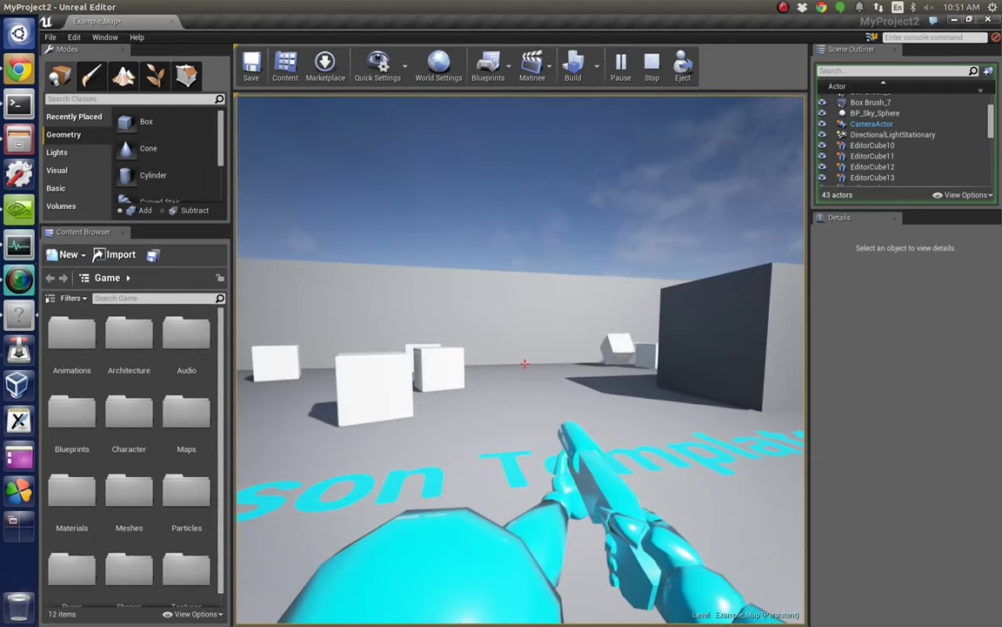
Walk the player back and forth across the arena toward and away from the grey wall
{"action": "key", "text": "w"}
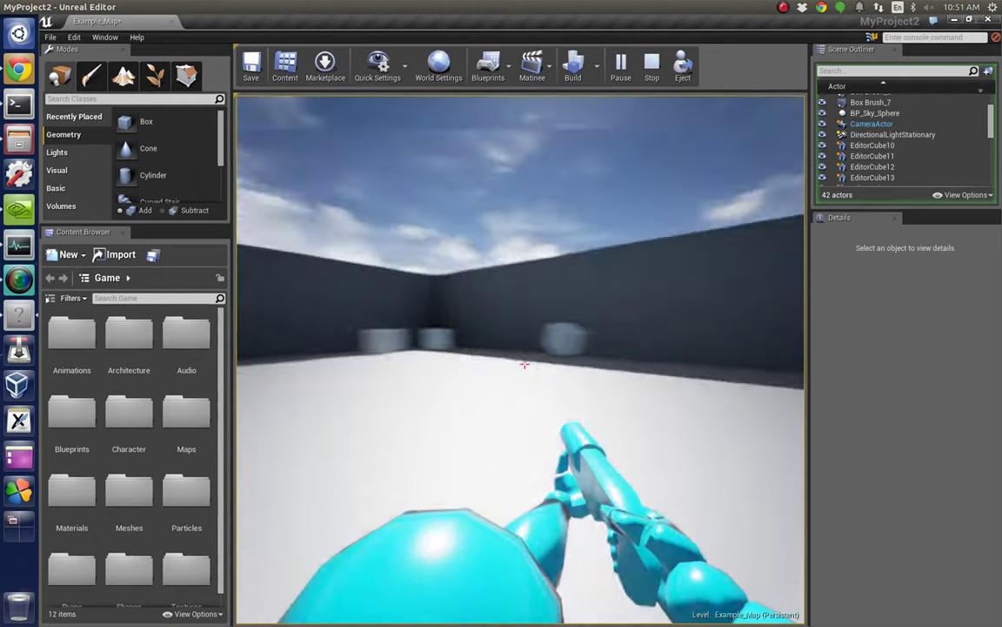
{"action": "key", "text": "s"}
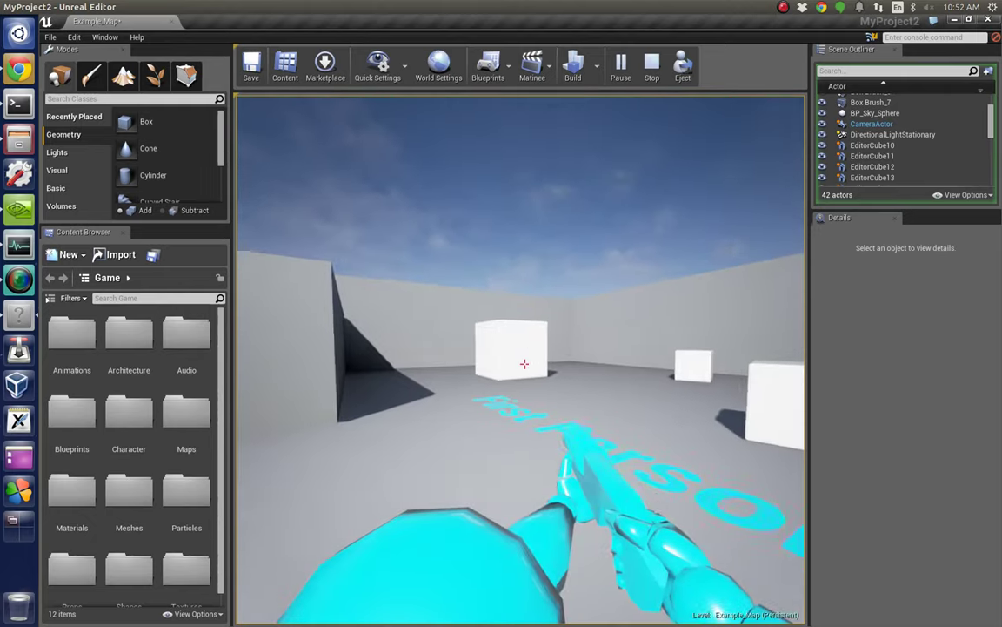
{"action": "key", "text": "s"}
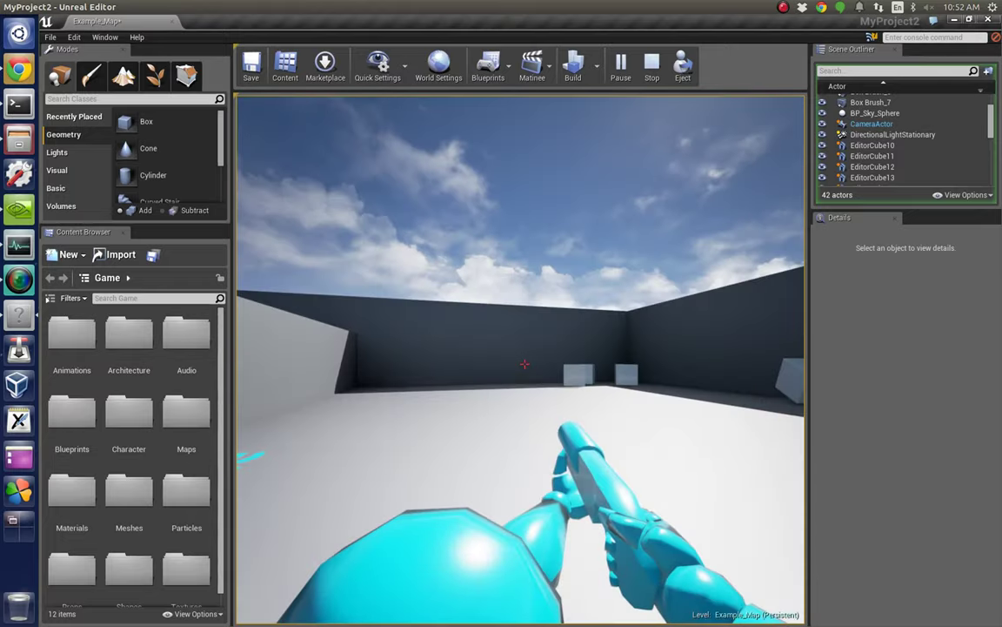
{"action": "key", "text": "w"}
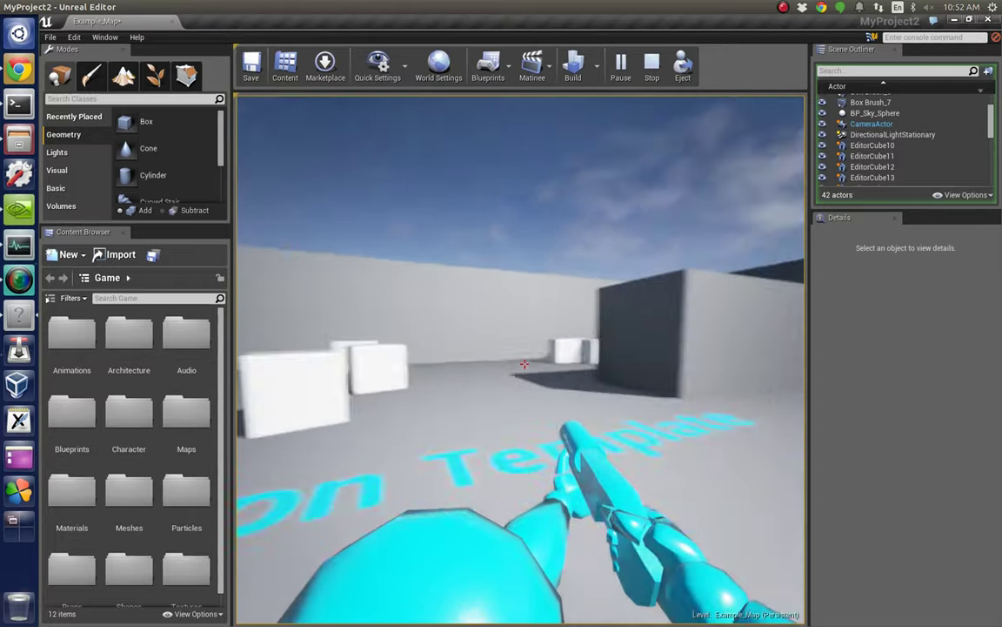
{"action": "key", "text": "s"}
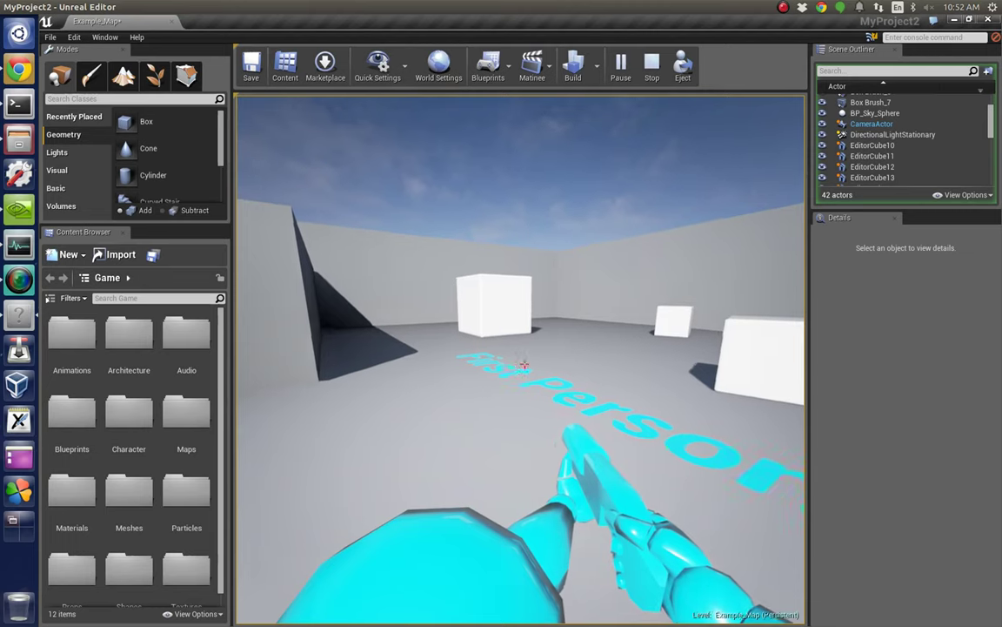
Open the in-game console line, then open and close the File menu
{"action": "key", "text": "grave"}
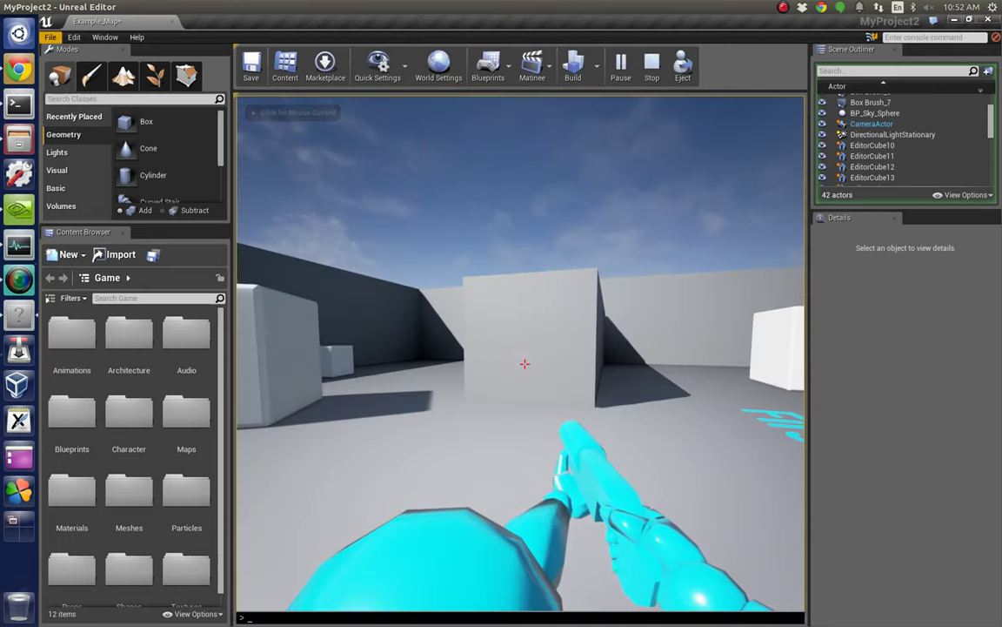
{"action": "left_click", "coordinate": [50, 36]}
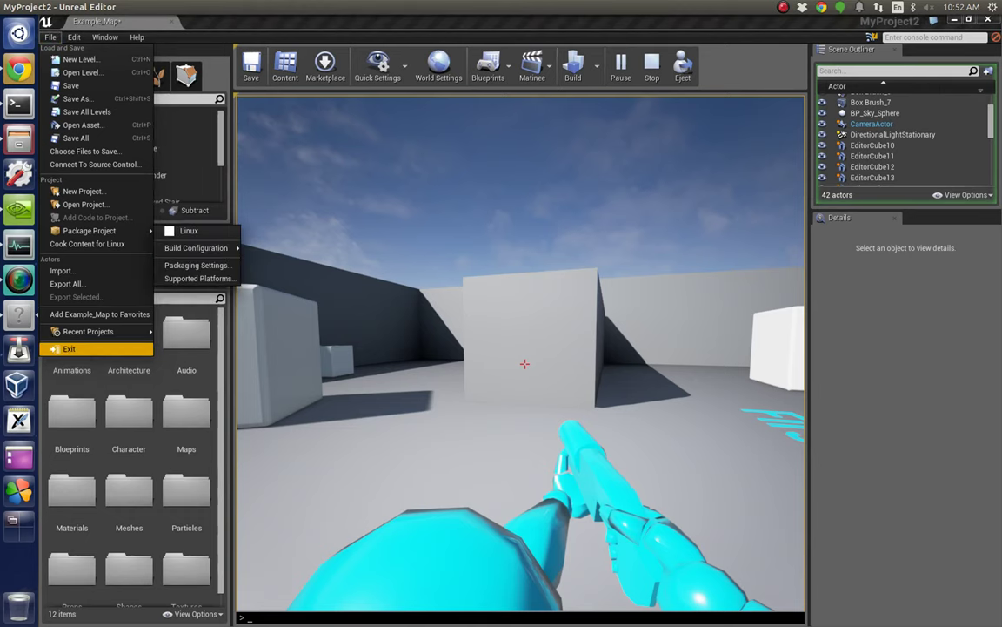
{"action": "left_click", "coordinate": [74, 37]}
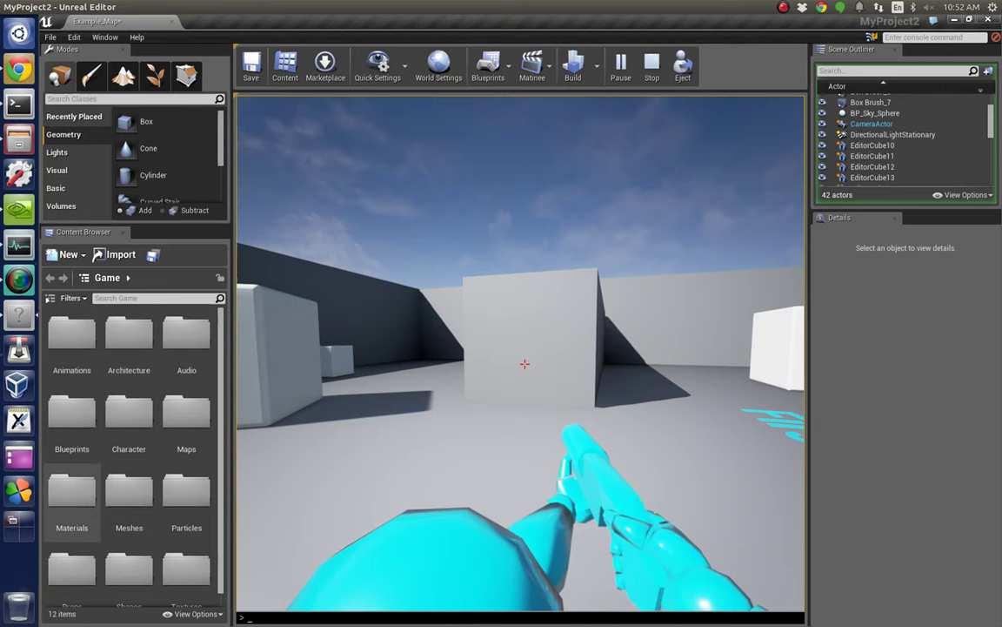
Open the Materials folder and drag M_Brick_Clay_Old toward the level viewport
{"action": "left_click", "coordinate": [71, 496]}
{"action": "double_click", "coordinate": [72, 496]}
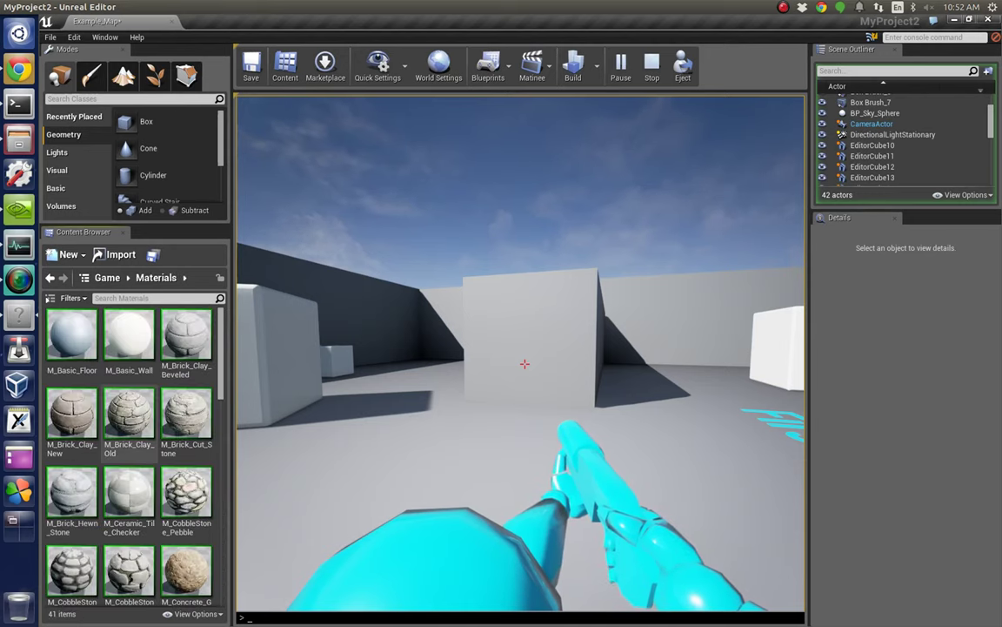
{"action": "left_click_drag", "start_coordinate": [131, 419], "coordinate": [228, 435]}
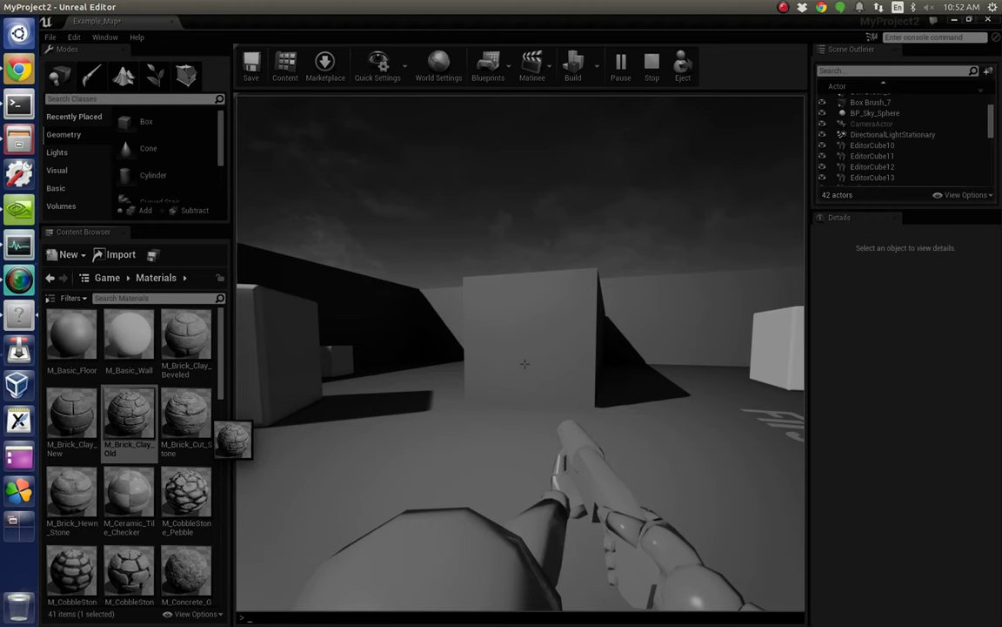
Switch to Terminal and briefly open then close the application search
{"action": "key", "text": "alt+Tab"}
{"action": "key", "text": "alt+Tab"}
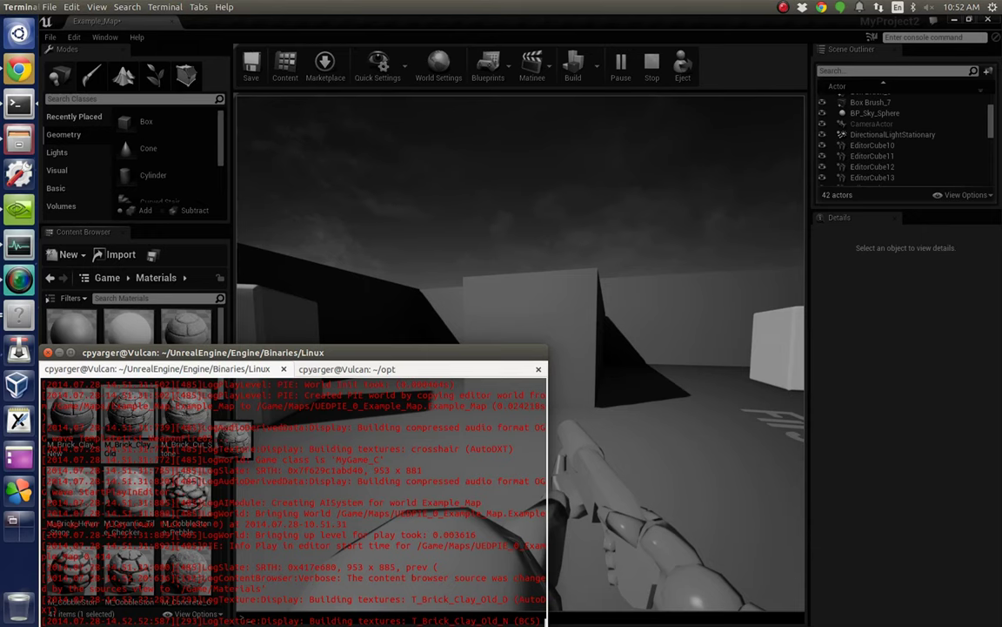
{"action": "key", "text": "super"}
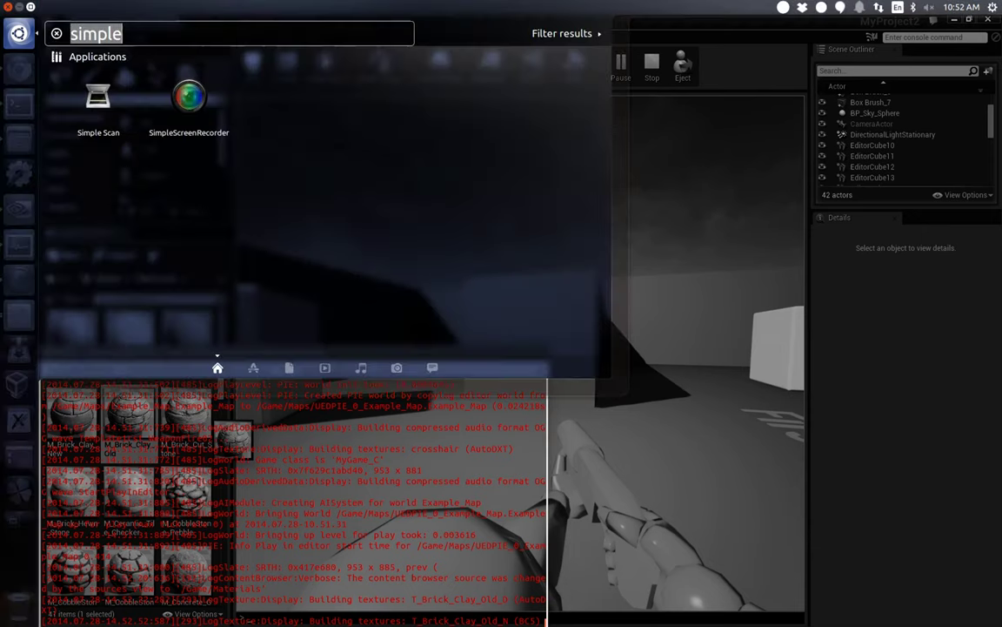
{"action": "key", "text": "super"}
{"action": "key", "text": "super"}
{"action": "key", "text": "super"}
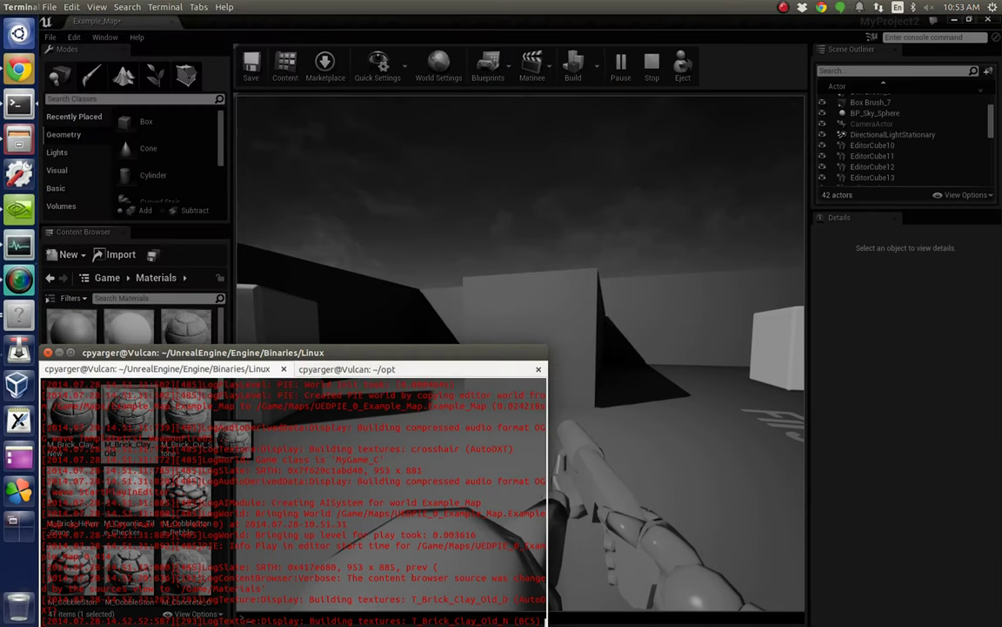
Cycle windows past NVIDIA X Server Settings and Unreal Editor to System Monitor
{"action": "key", "text": "alt+Tab"}
{"action": "key", "text": "alt+Tab"}
{"action": "key", "text": "alt+Tab"}
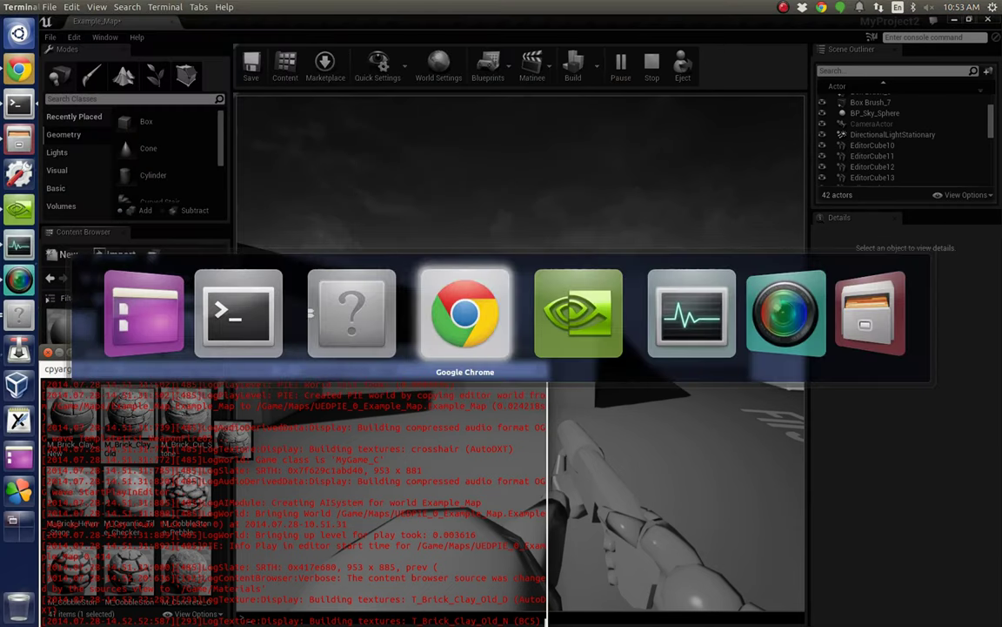
{"action": "key", "text": "alt+Tab"}
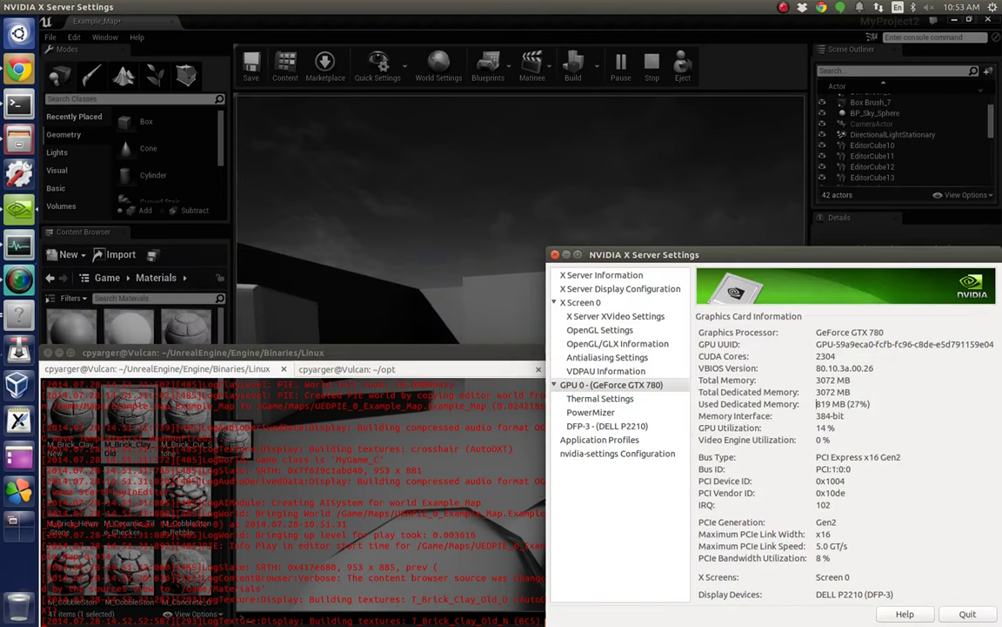
{"action": "key", "text": "alt+Tab"}
{"action": "key", "text": "alt+Tab"}
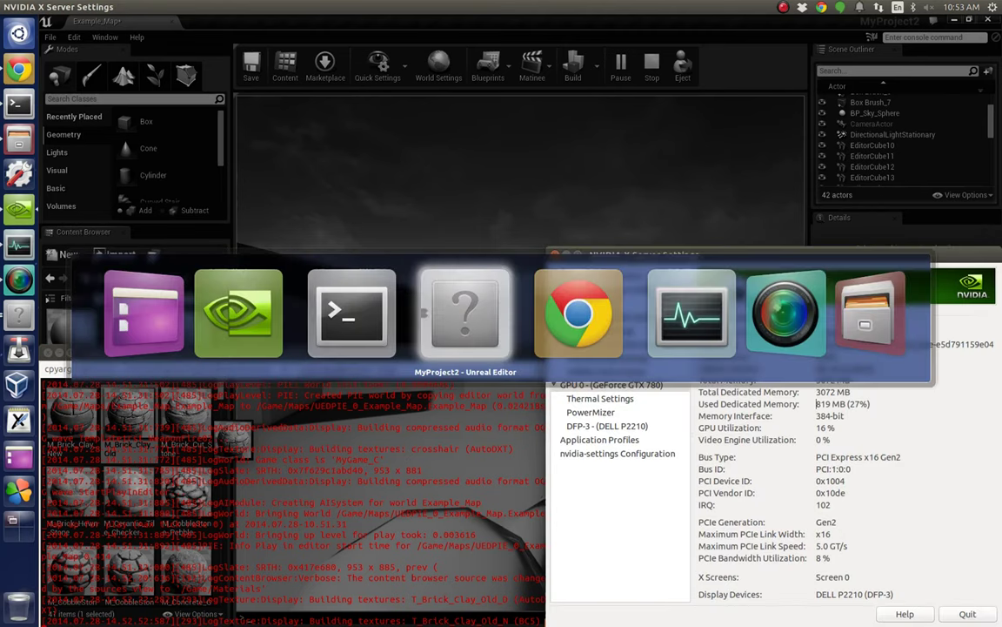
{"action": "key", "text": "alt+Tab"}
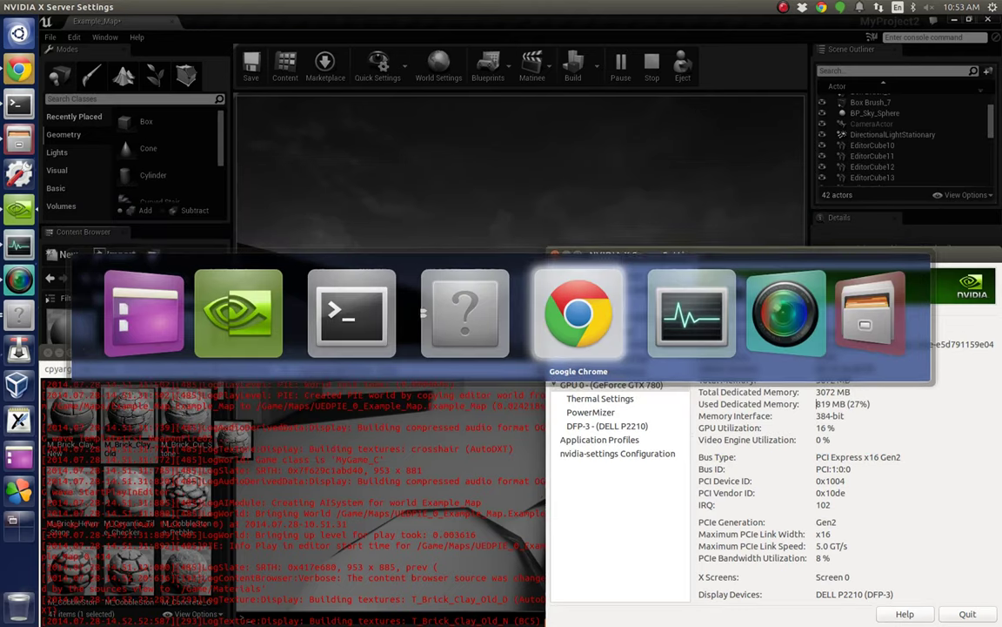
{"action": "key", "text": "alt+Tab"}
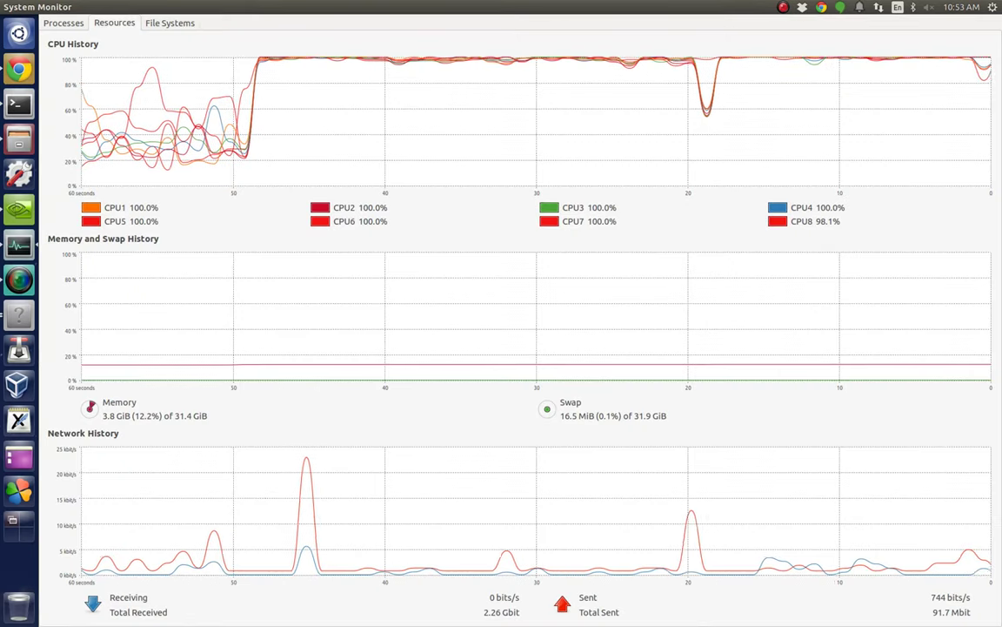
Cycle through the open windows, trying to bring the frozen Unreal Editor forward
{"action": "key", "text": "alt+Tab"}
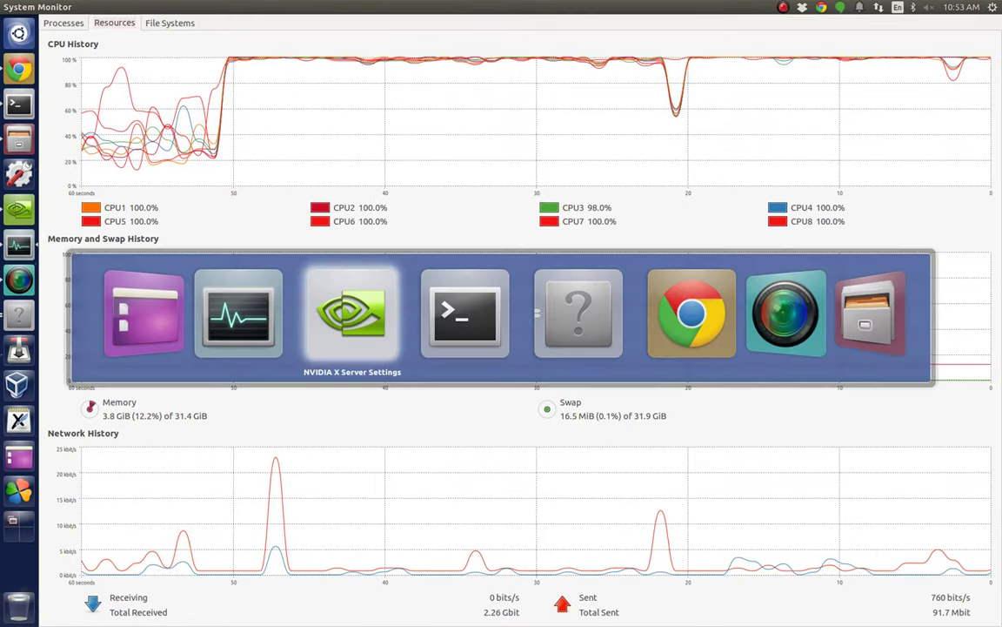
{"action": "key", "text": "alt+Tab"}
{"action": "key", "text": "alt+Tab"}
{"action": "key", "text": "alt+Tab"}
{"action": "key", "text": "alt+Tab"}
{"action": "key", "text": "alt+Tab"}
{"action": "key", "text": "alt+Tab"}
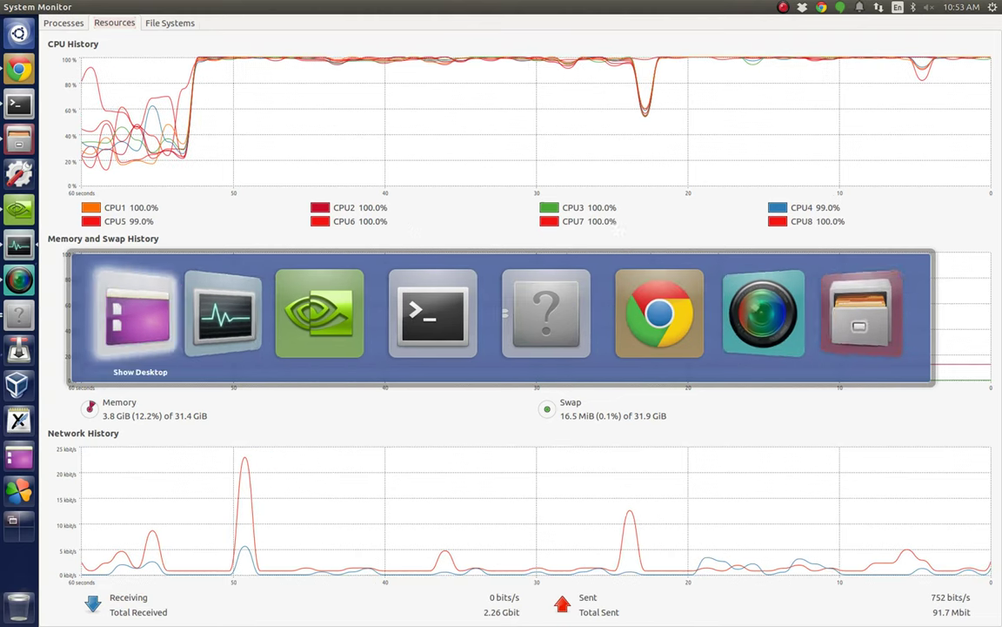
{"action": "key", "text": "alt+Tab"}
{"action": "key", "text": "alt+Tab"}
{"action": "key", "text": "alt+Tab"}
{"action": "key", "text": "alt+Tab"}
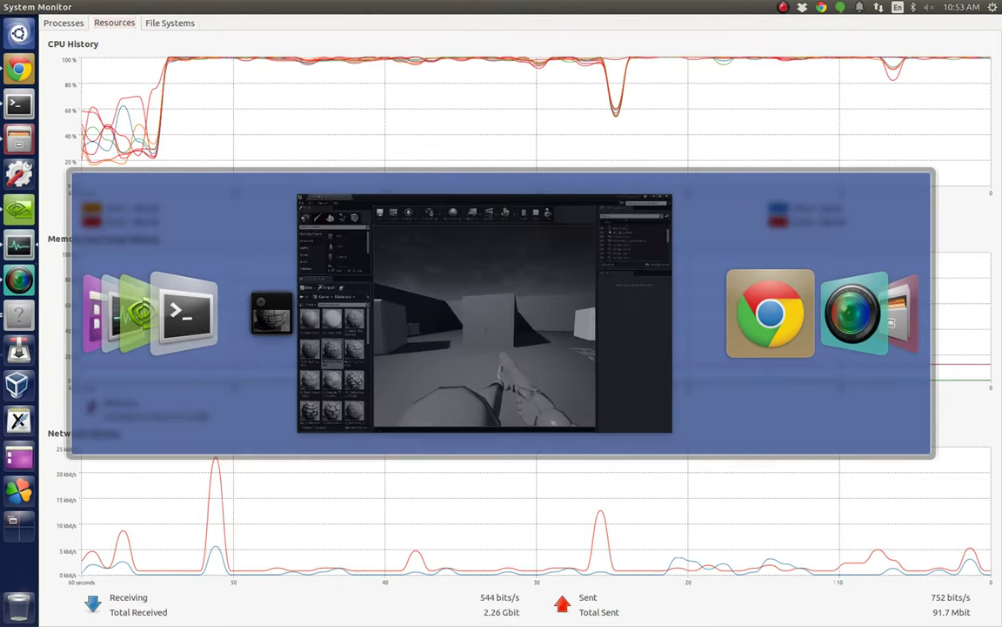
{"action": "key", "text": "alt+Tab"}
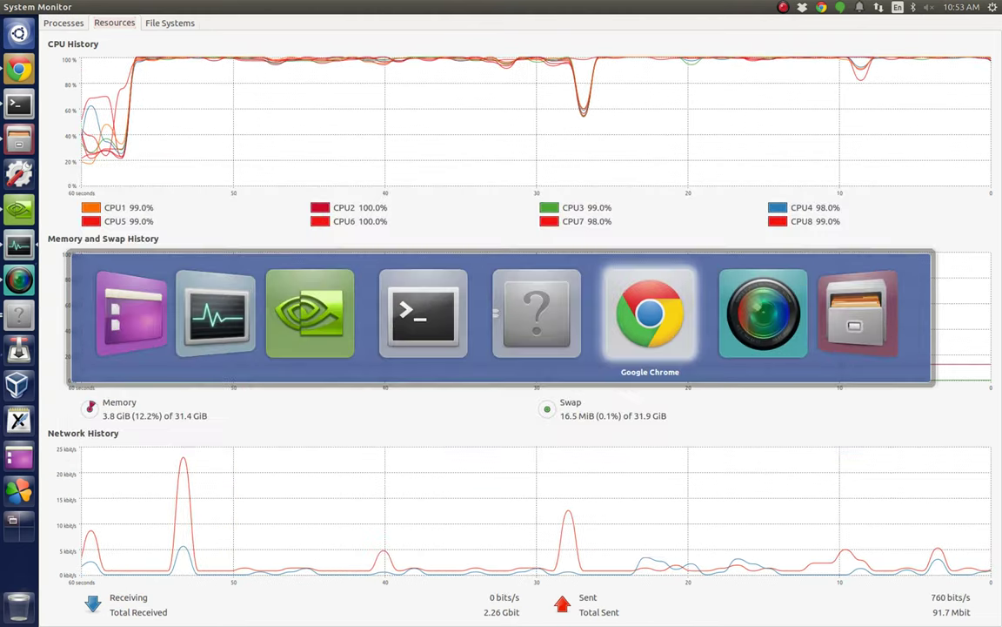
{"action": "key", "text": "alt+Tab"}
{"action": "key", "text": "alt+Tab"}
{"action": "key", "text": "alt+Tab"}
{"action": "key", "text": "alt+Tab"}
{"action": "key", "text": "alt+Tab"}
{"action": "key", "text": "alt+Tab"}
{"action": "key", "text": "alt+Tab"}
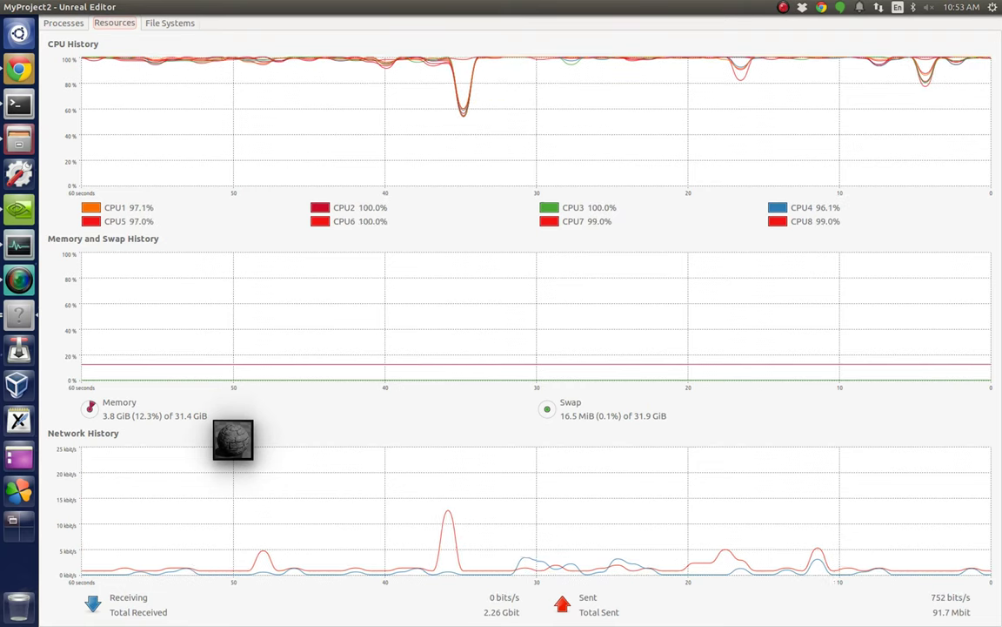
{"action": "key", "text": "alt+Tab"}
{"action": "key", "text": "alt+shift+Tab"}
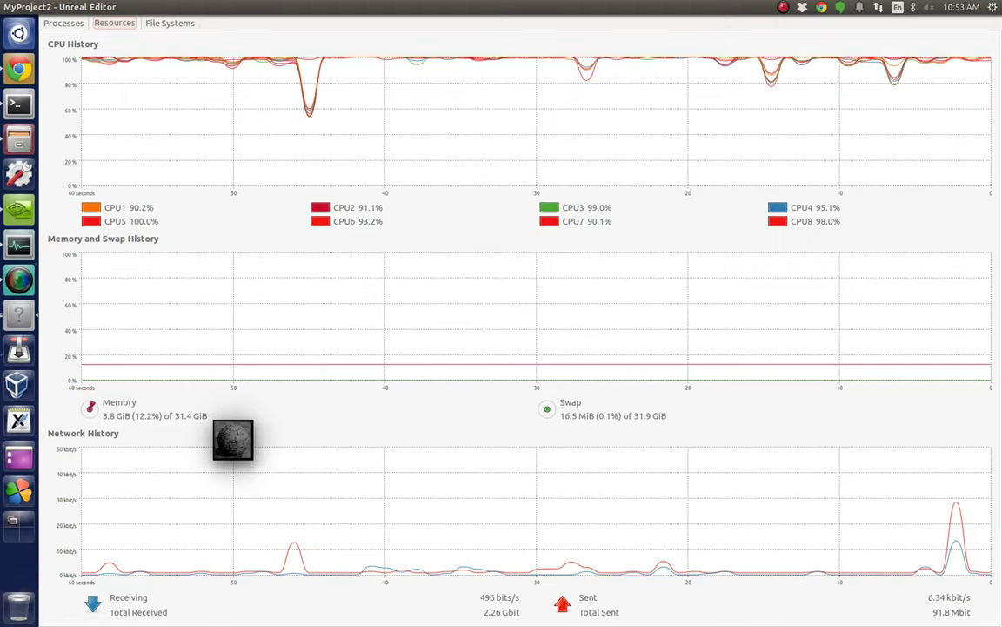
Step past Unreal Editor and NVIDIA X Server Settings to Chrome's GitHub repository page
{"action": "key", "text": "alt+Tab"}
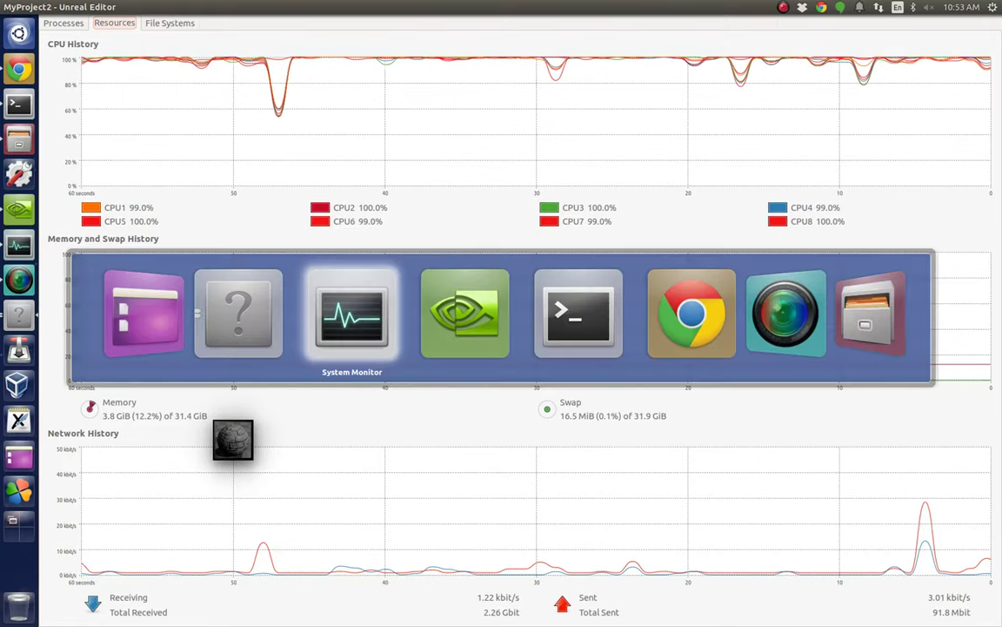
{"action": "key", "text": "alt+Tab"}
{"action": "key", "text": "alt+Tab"}
{"action": "key", "text": "alt+Tab"}
{"action": "key", "text": "alt+Tab"}
{"action": "key", "text": "alt+Tab"}
{"action": "key", "text": "alt+Tab"}
{"action": "key", "text": "alt+Tab"}
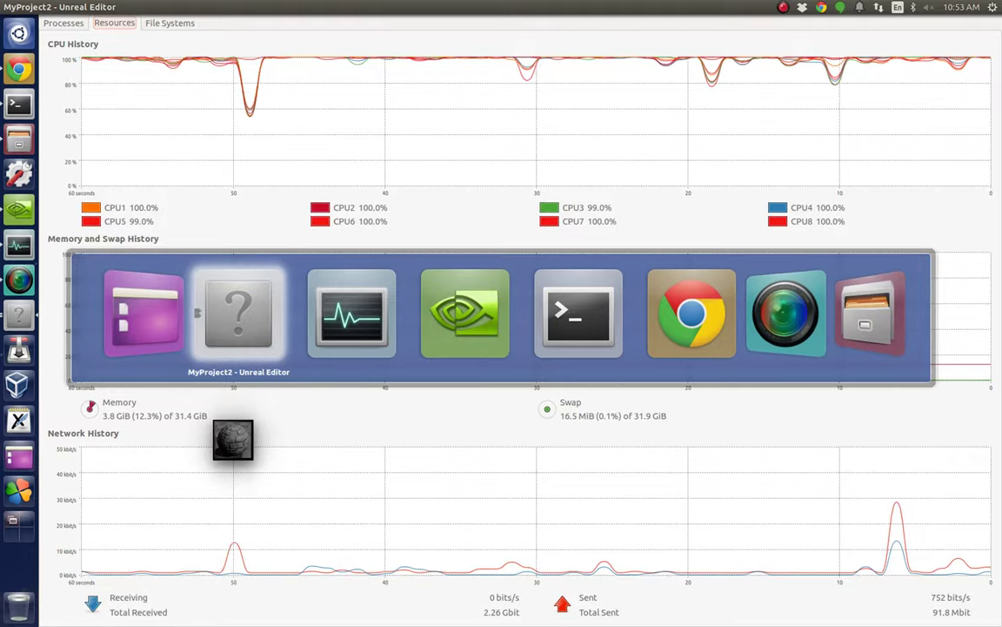
{"action": "key", "text": "alt+Tab"}
{"action": "key", "text": "alt+Tab"}
{"action": "key", "text": "alt+Tab"}
{"action": "key", "text": "alt+Tab"}
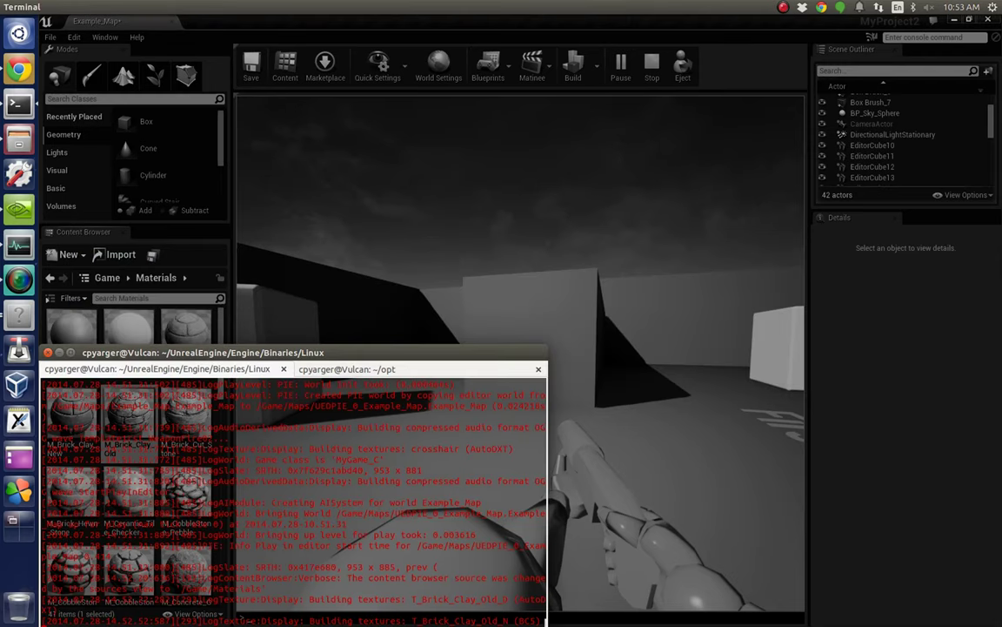
{"action": "key", "text": "alt+Tab"}
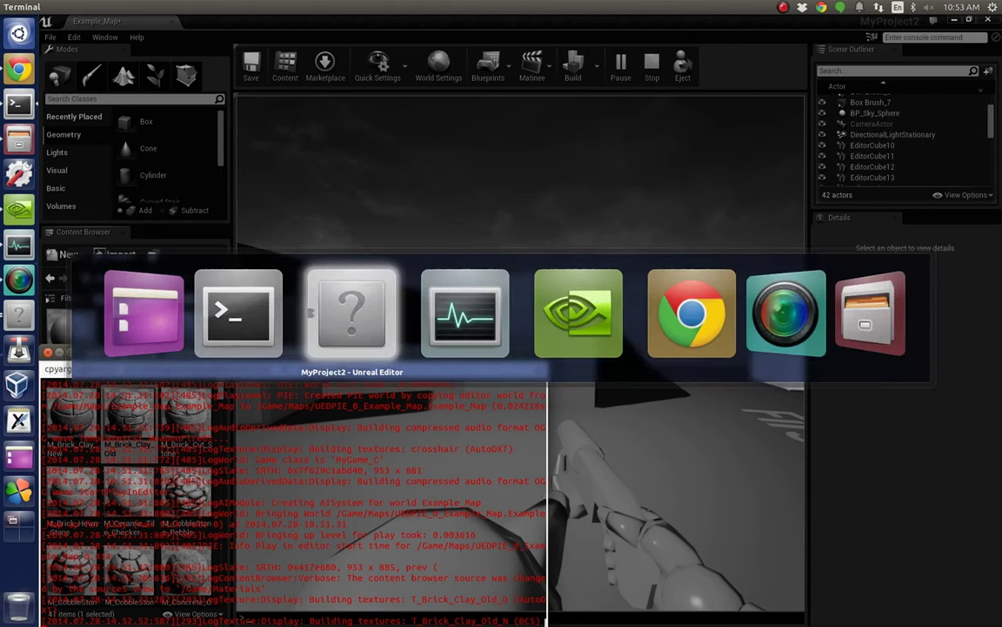
{"action": "key", "text": "alt+Tab"}
{"action": "key", "text": "alt+Tab"}
{"action": "key", "text": "alt+Tab"}
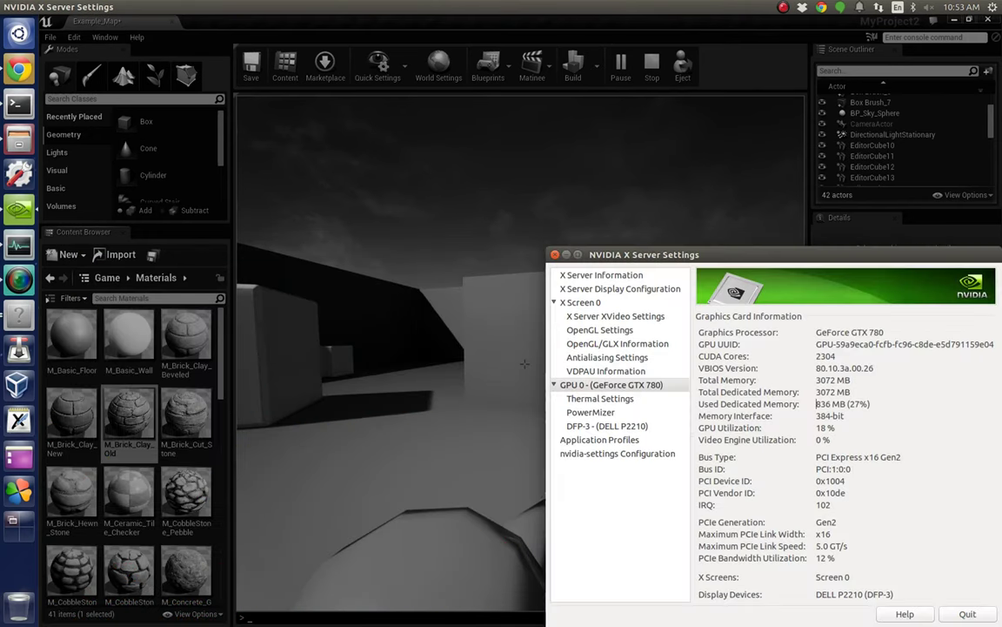
{"action": "key", "text": "alt+Tab"}
{"action": "key", "text": "alt+Tab"}
{"action": "key", "text": "alt+Tab"}
{"action": "key", "text": "alt+Tab"}
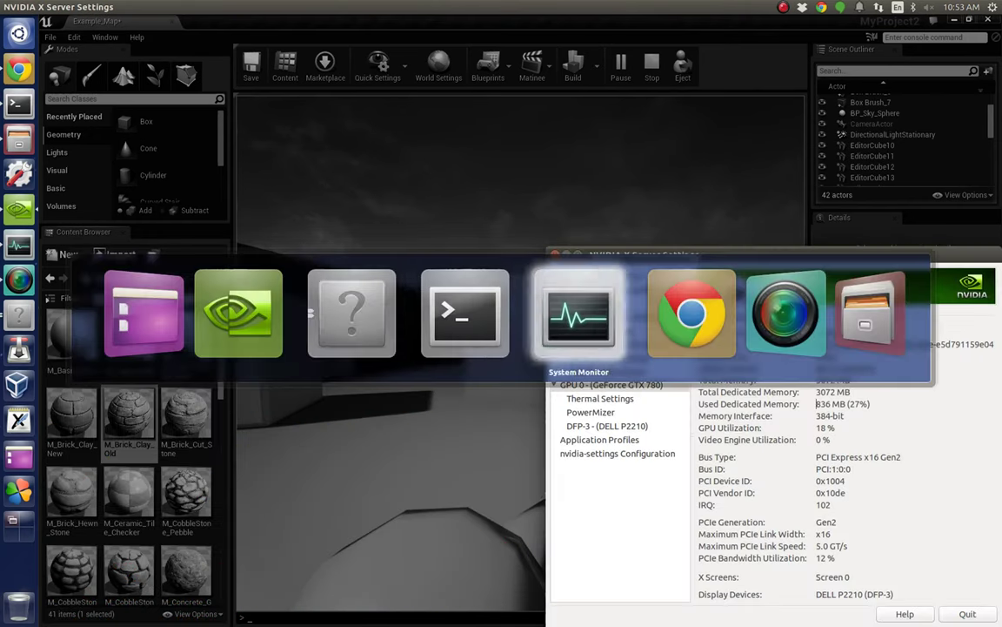
{"action": "key", "text": "alt+Tab"}
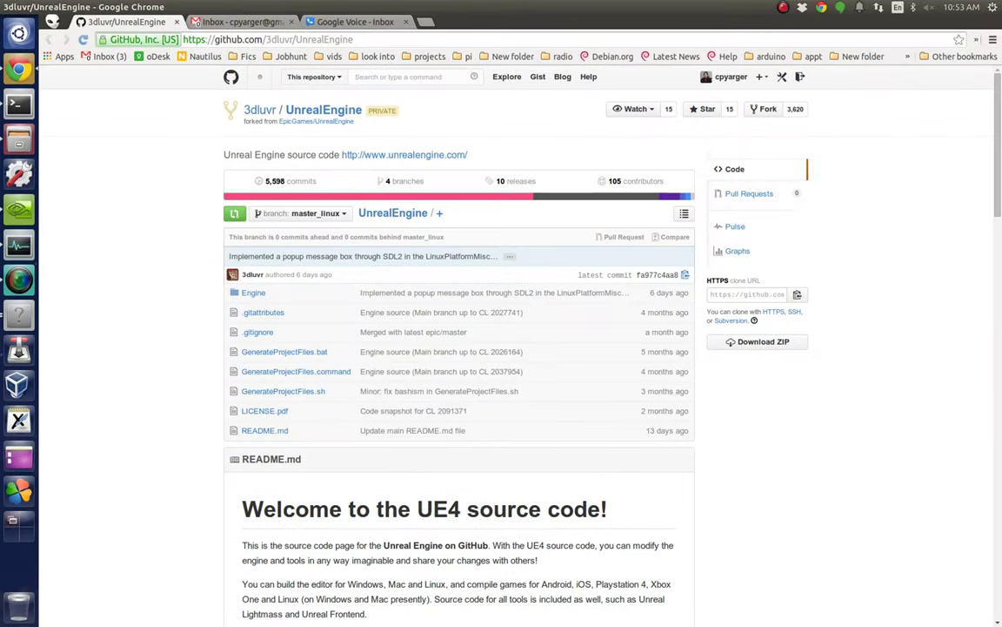
Cycle from Chrome past NVIDIA settings and Terminal back to Unreal Editor's play session
{"action": "key", "text": "alt+Tab"}
{"action": "key", "text": "alt+Tab"}
{"action": "key", "text": "alt+Tab"}
{"action": "key", "text": "alt+Tab"}
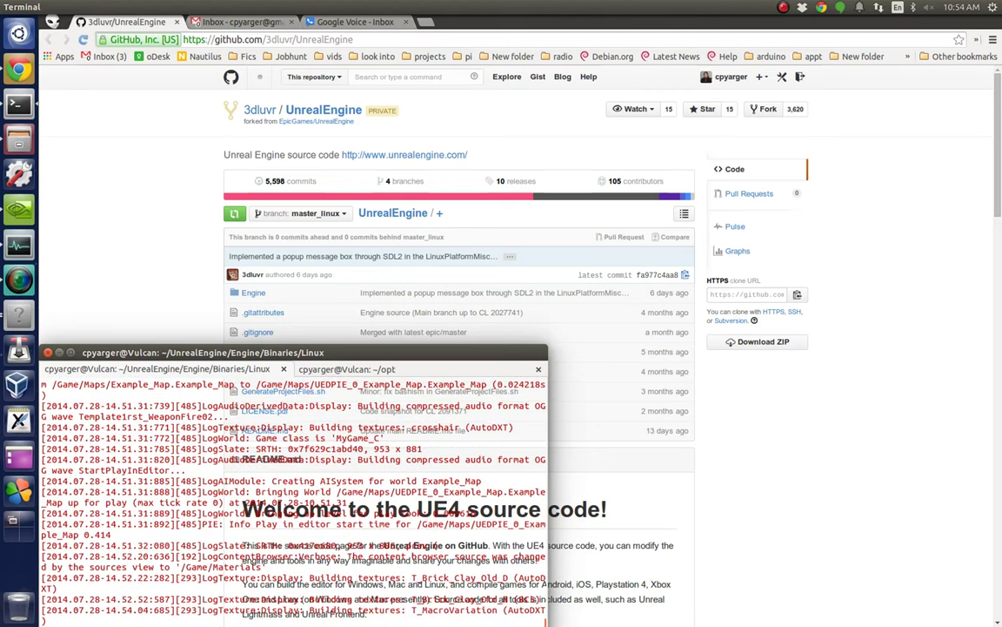
{"action": "key", "text": "alt+Tab"}
{"action": "key", "text": "alt+Tab"}
{"action": "key", "text": "alt+Tab"}
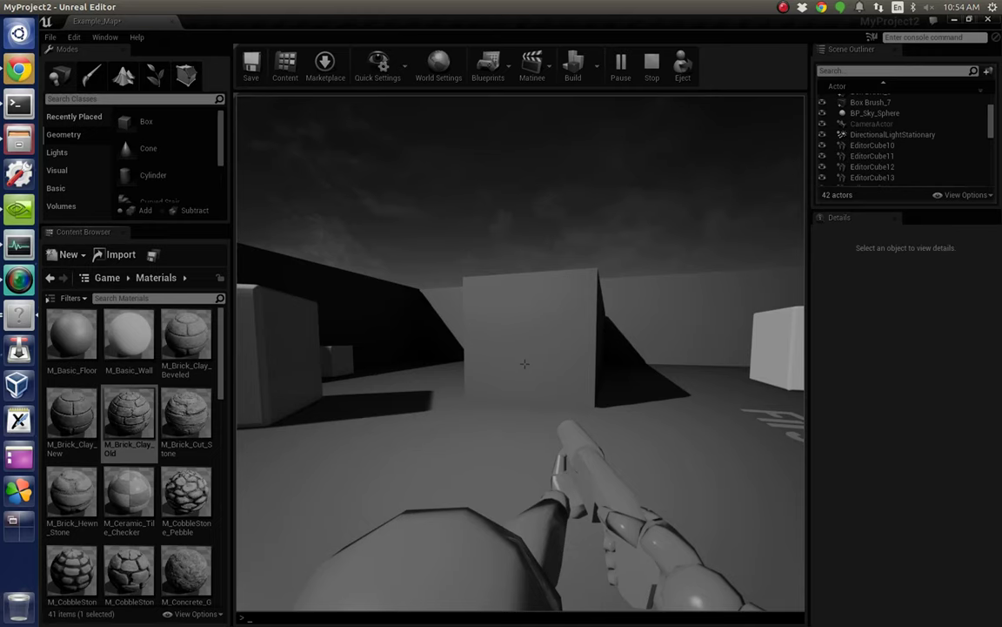
Watch the CPU load in System Monitor, then return to Unreal Editor once it responds
{"action": "key", "text": "alt+Tab"}
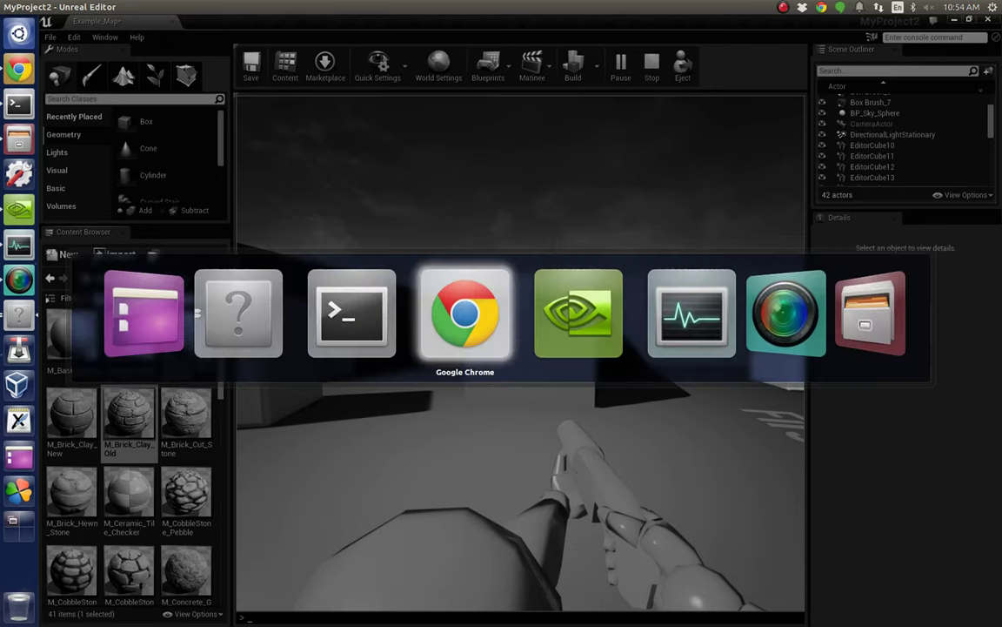
{"action": "key", "text": "alt+Tab"}
{"action": "key", "text": "alt+Tab"}
{"action": "key", "text": "alt+Tab"}
{"action": "key", "text": "alt+Tab"}
{"action": "key", "text": "alt+Tab"}
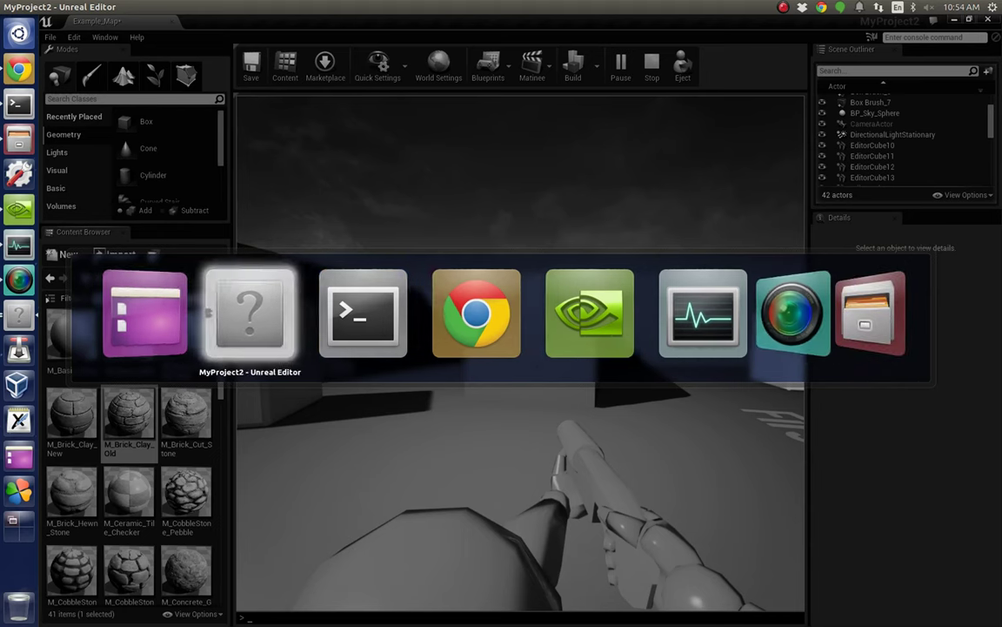
{"action": "key", "text": "alt+Tab"}
{"action": "key", "text": "alt+Tab"}
{"action": "key", "text": "alt+Tab"}
{"action": "key", "text": "alt+Tab"}
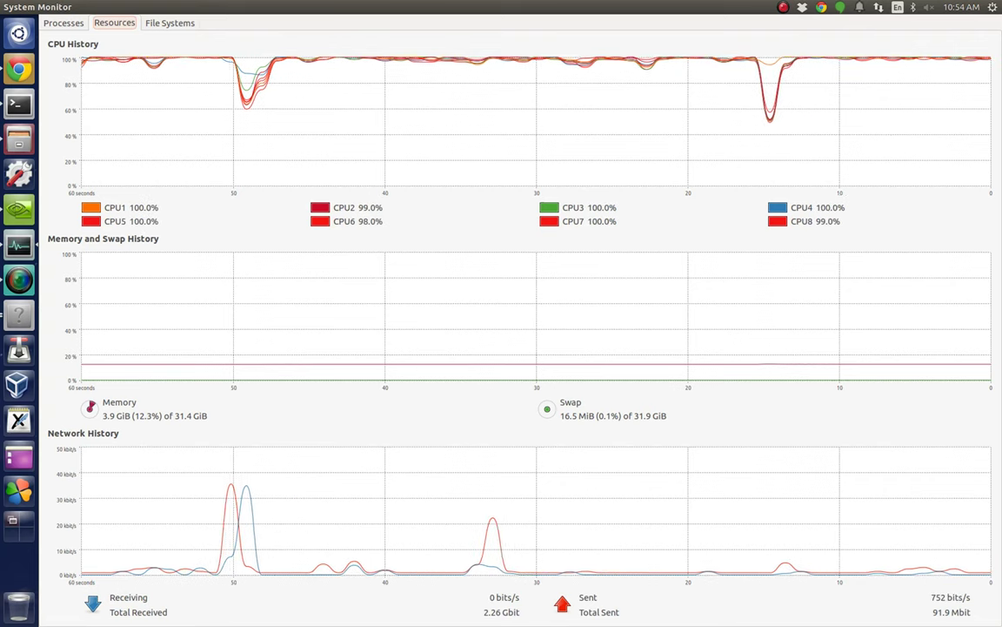
{"action": "key", "text": "alt+Tab"}
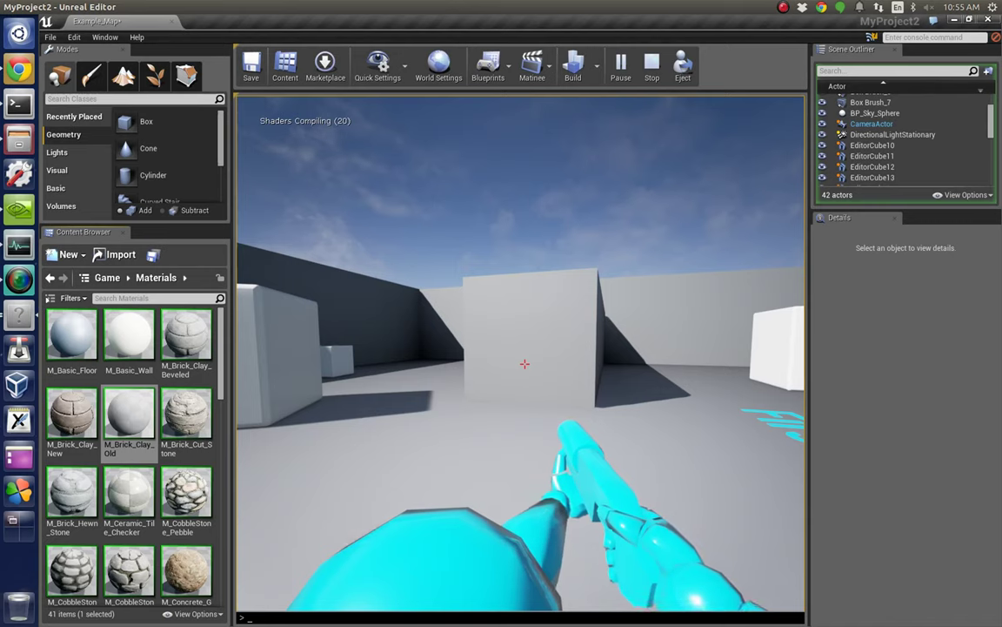
Release control from the running game with Shift+F1 and enter 'walk' in the console line
{"action": "key", "text": "shift+F1"}
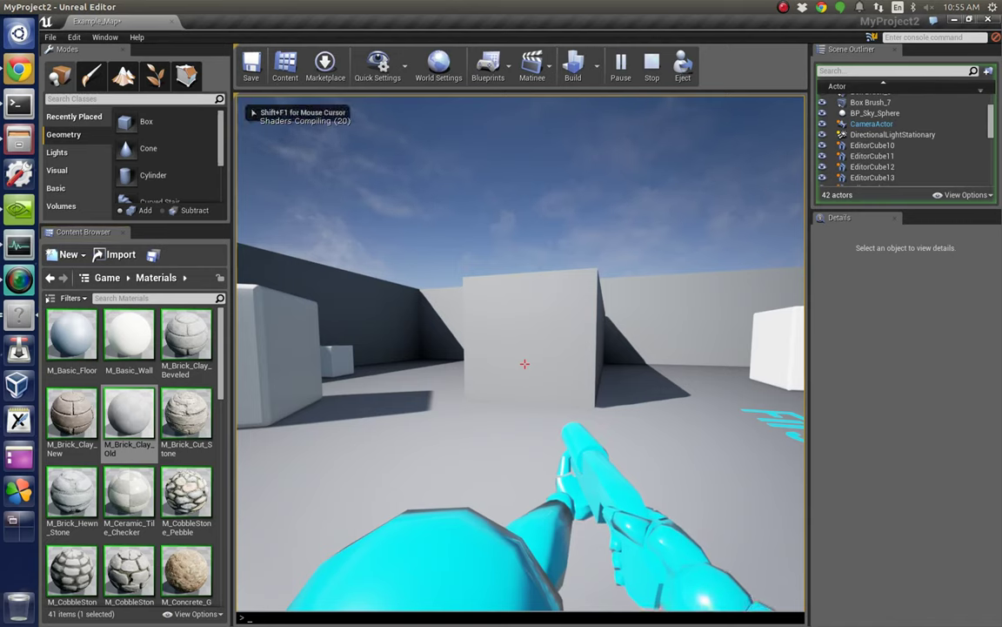
{"action": "left_click", "coordinate": [524, 363]}
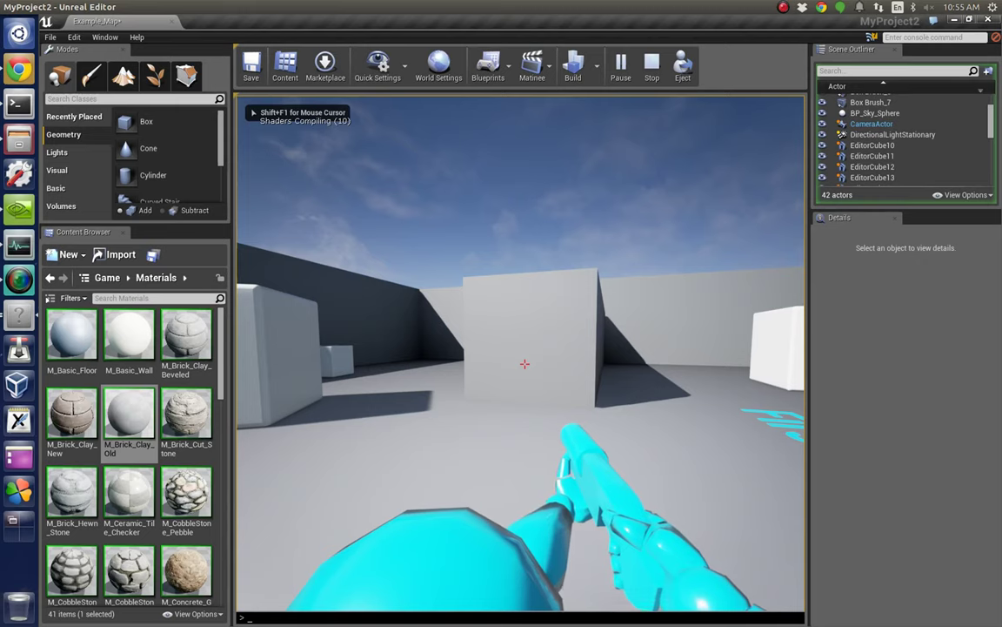
{"action": "key", "text": "shift+F1"}
{"action": "left_click", "coordinate": [524, 363]}
{"action": "key", "text": "shift+F1"}
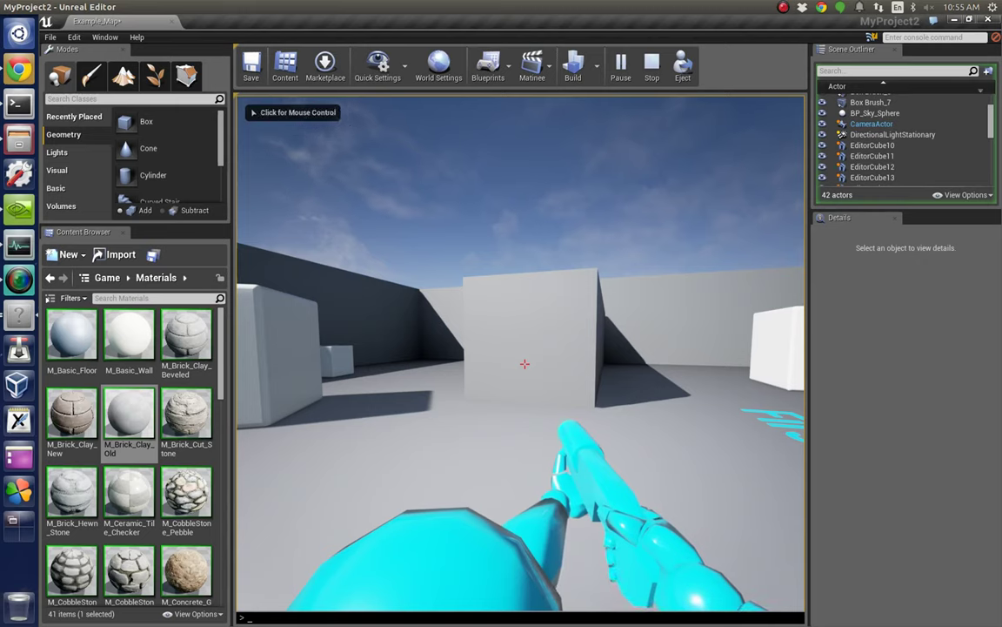
{"action": "type", "text": "walk"}
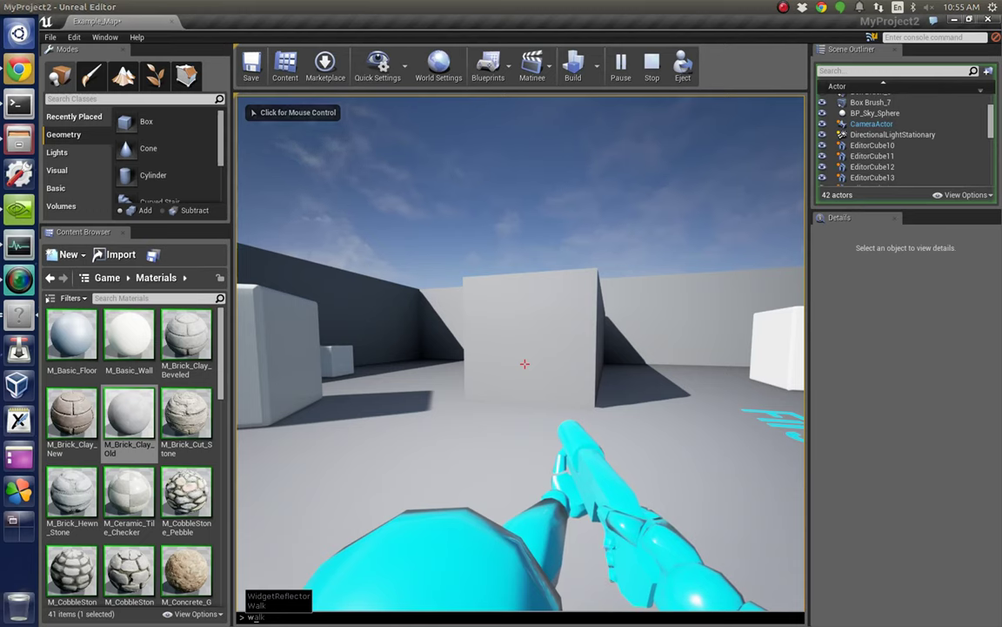
Prompt saving Example_Map, check System Monitor's CPU load, and bring up SimpleScreenRecorder
{"action": "key", "text": "ctrl+shift+s"}
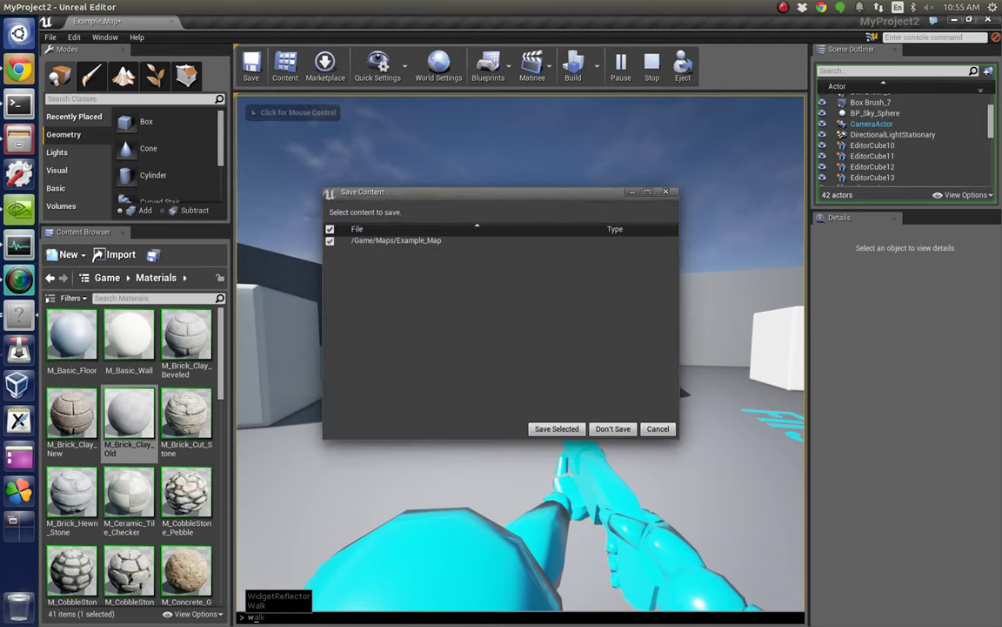
{"action": "key", "text": "alt+Tab"}
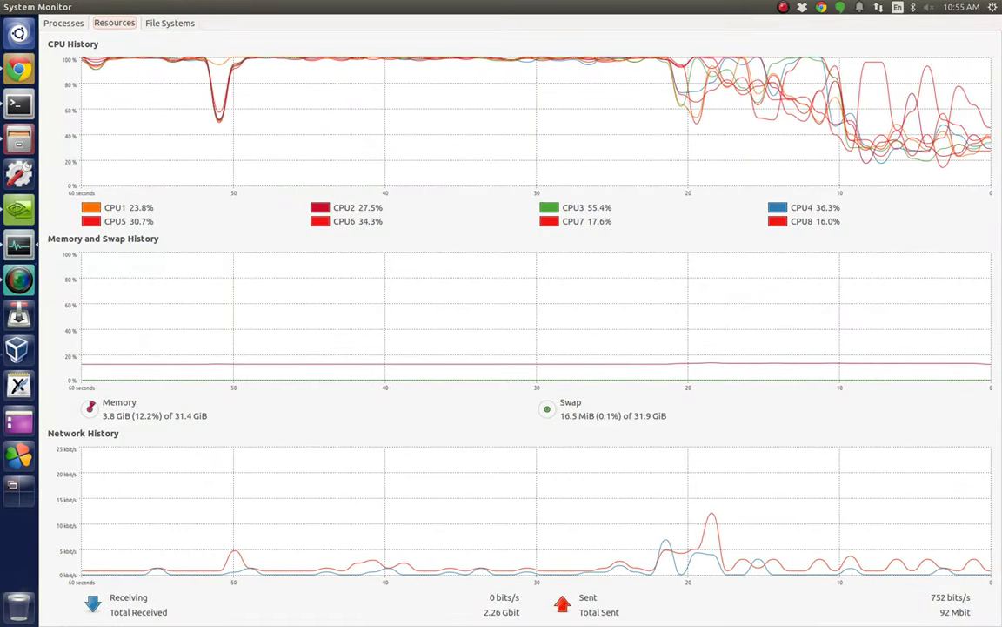
{"action": "key", "text": "alt+Tab"}
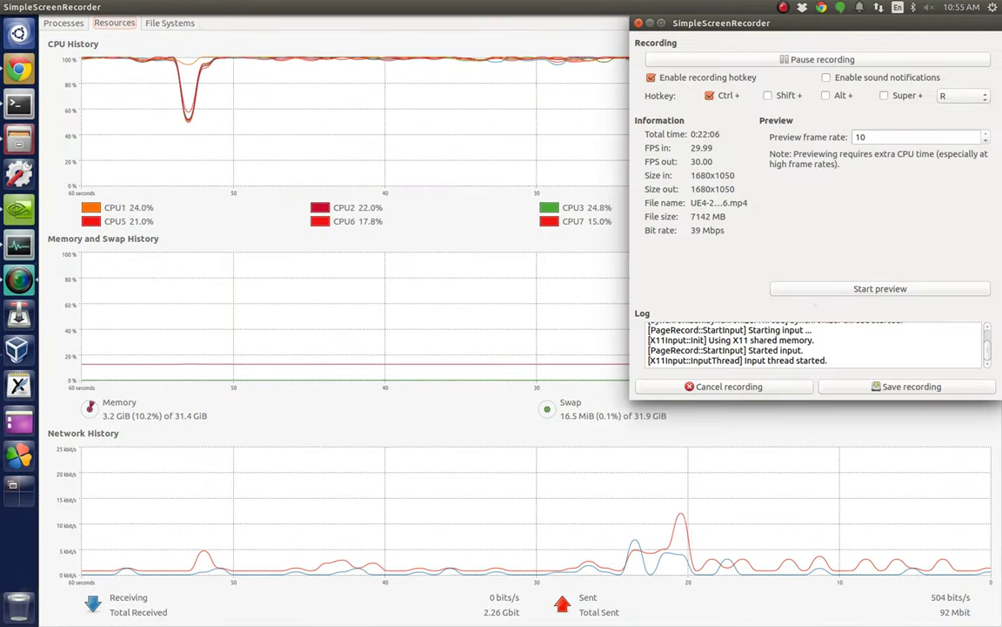